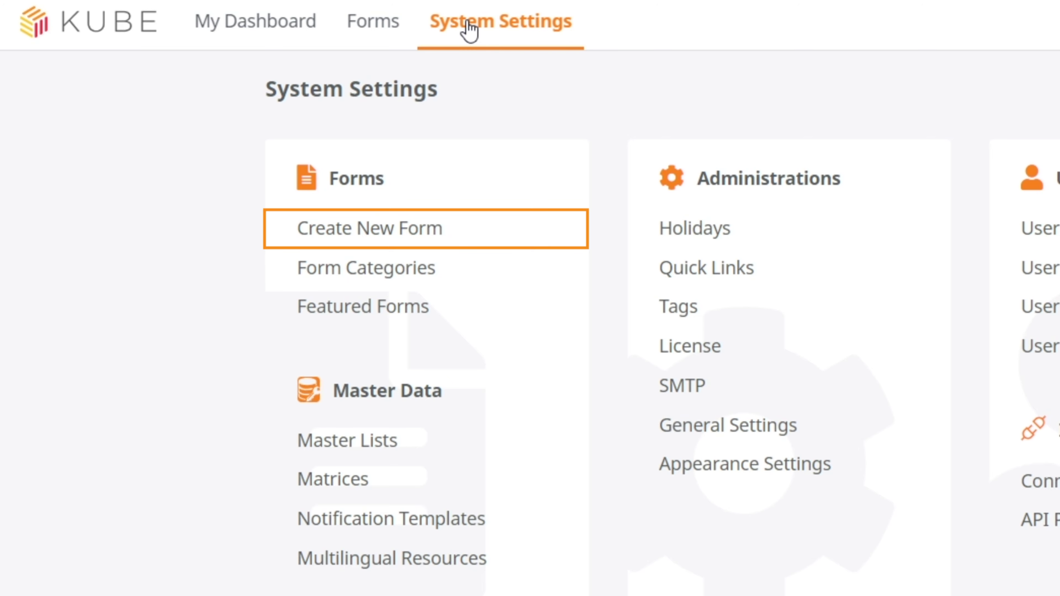
Create a new form titled "Claim Form" in the Finance category.
click(416, 228)
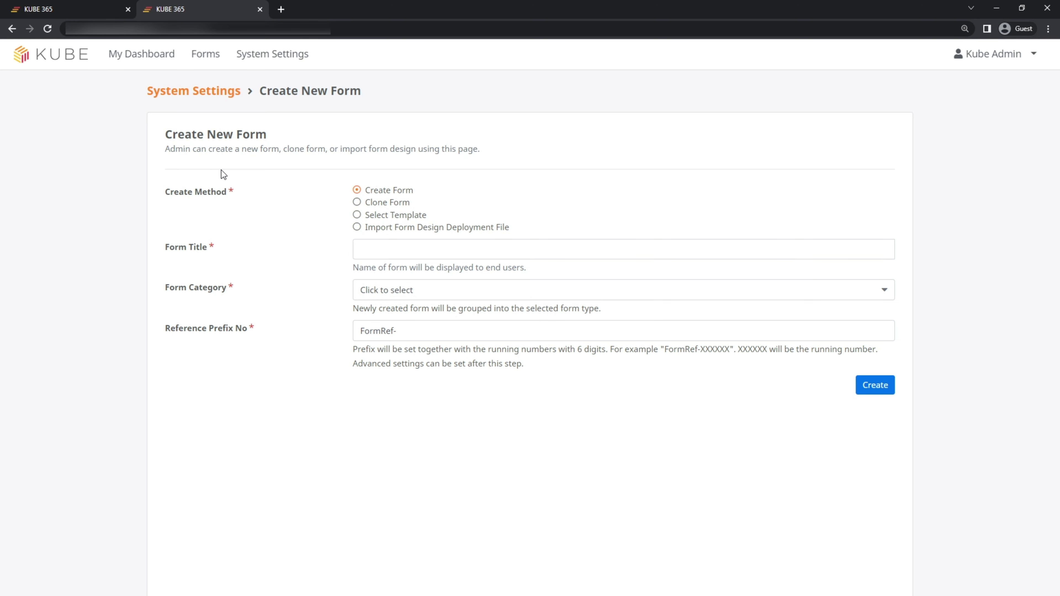
click(421, 248)
text(Claim Form)
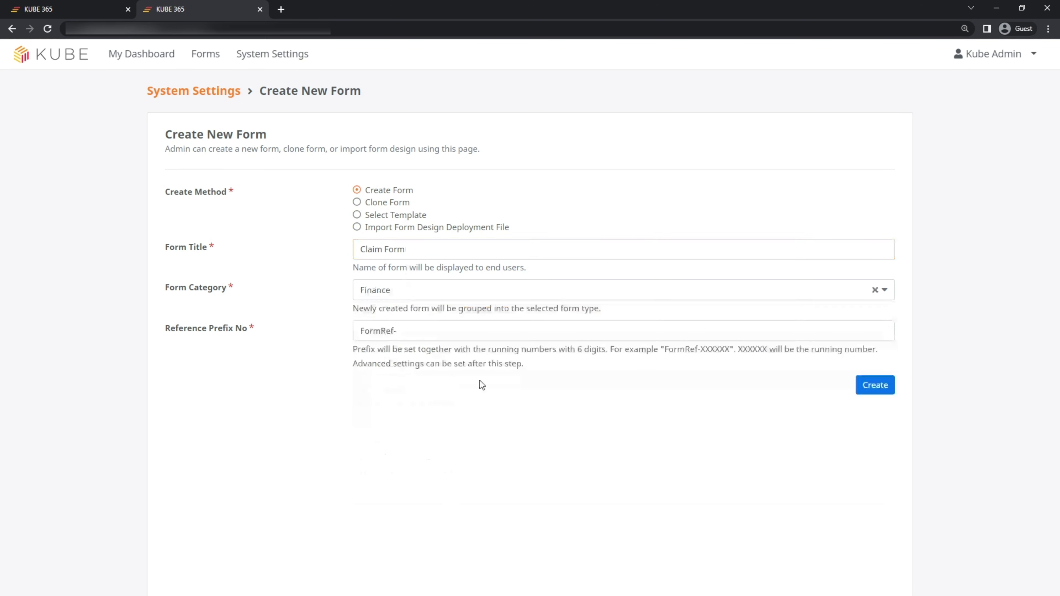
click(875, 385)
click(626, 184)
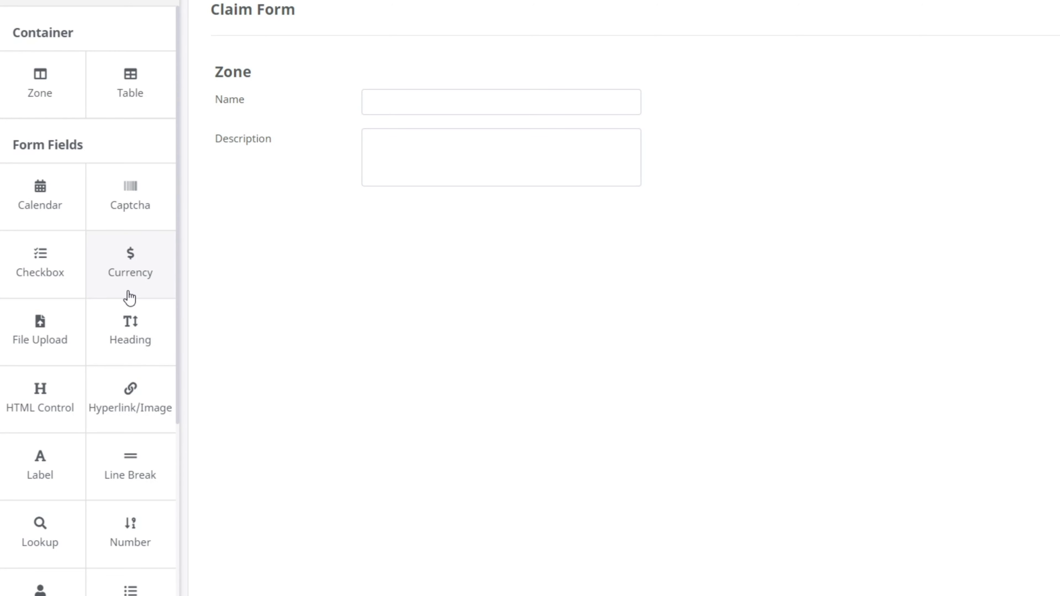
scroll(163, 313, down, 7)
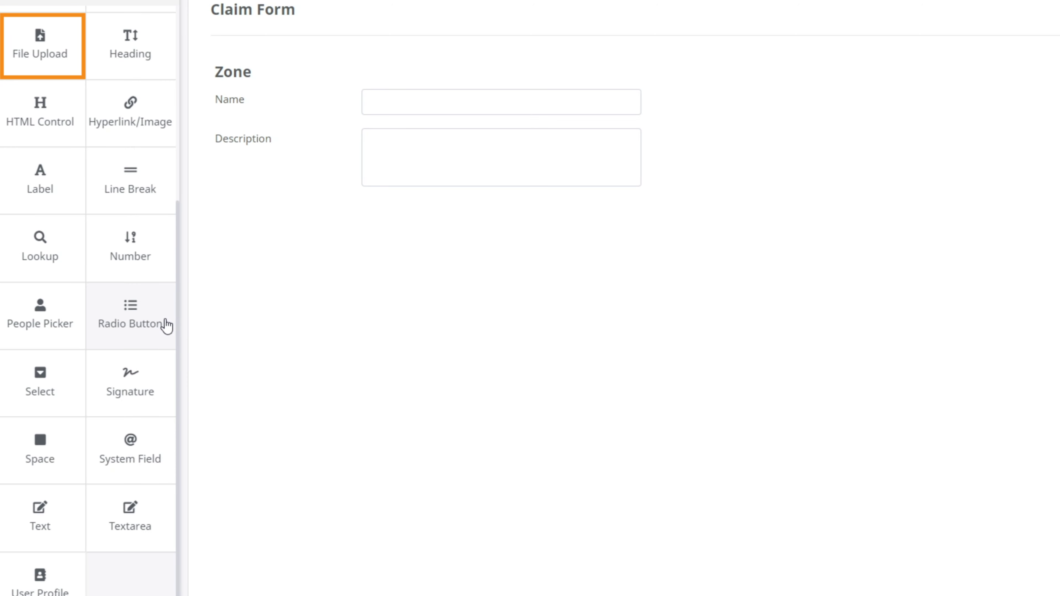
scroll(135, 378, up, 5)
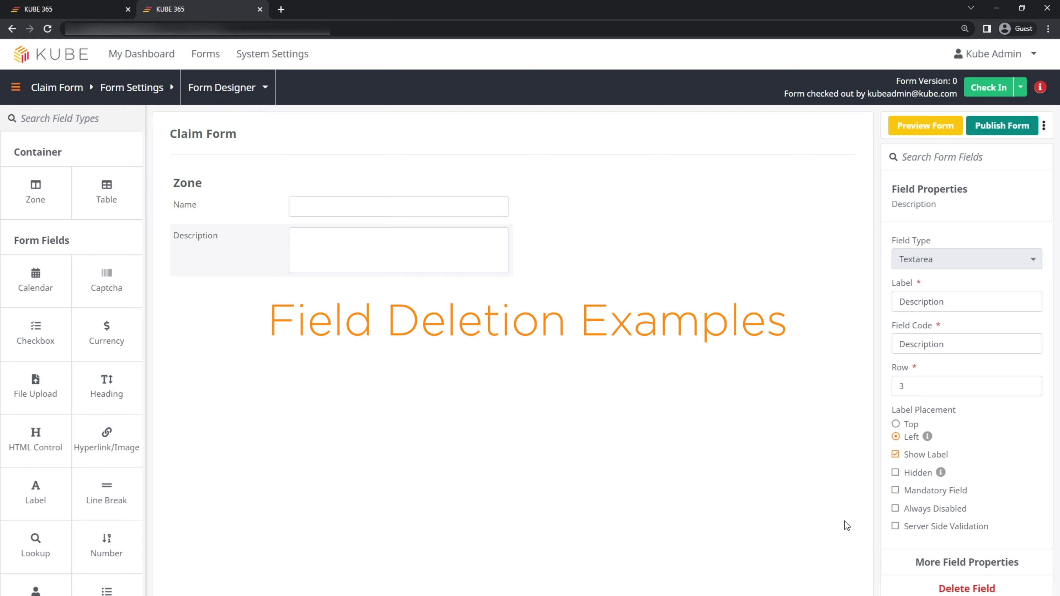
Delete the default Description and Name fields from the form's zone.
click(930, 586)
click(626, 183)
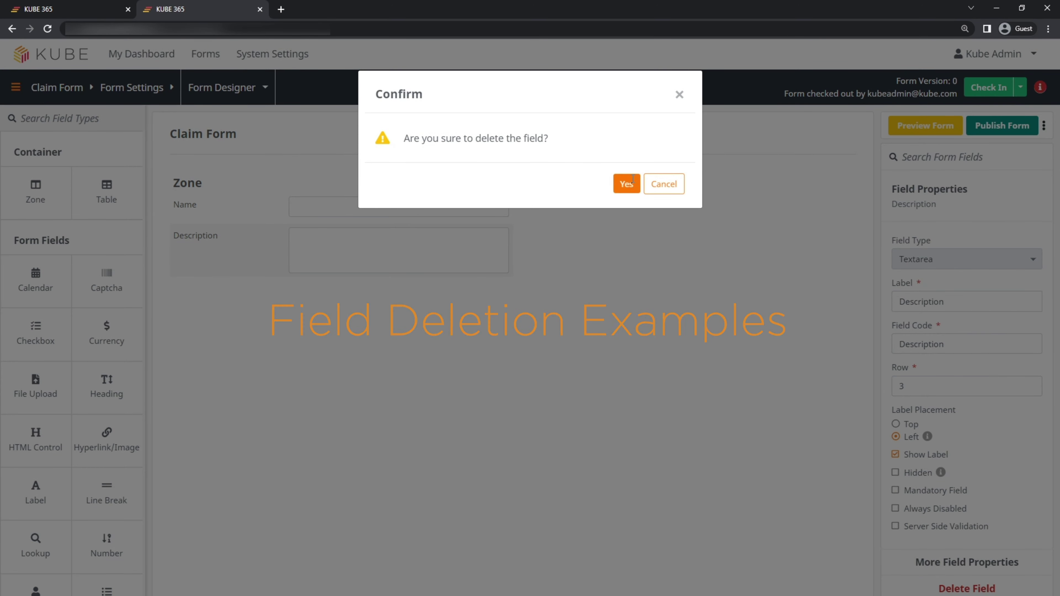
click(228, 197)
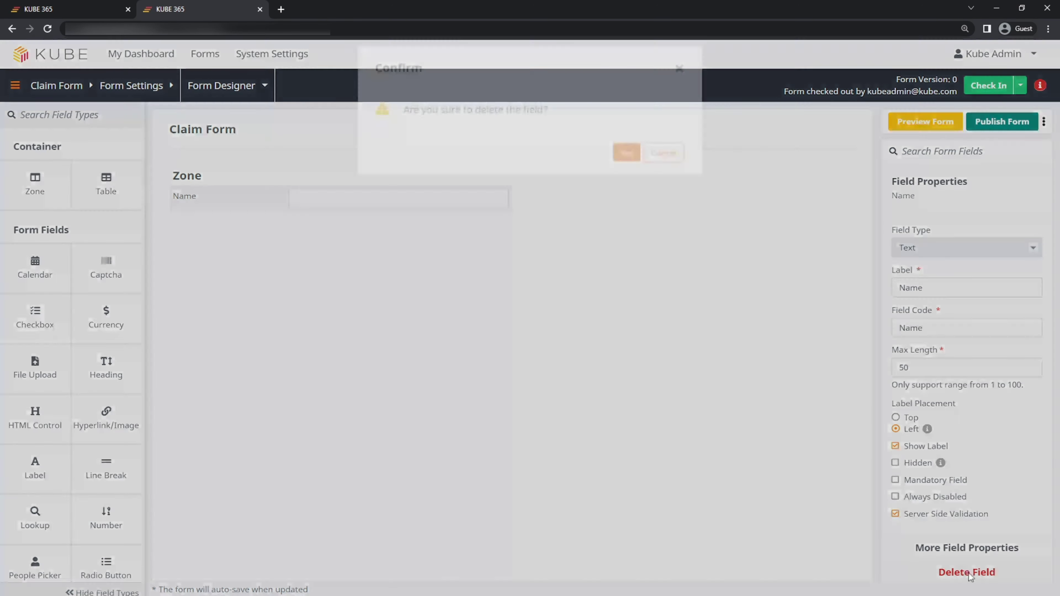
click(967, 572)
click(626, 176)
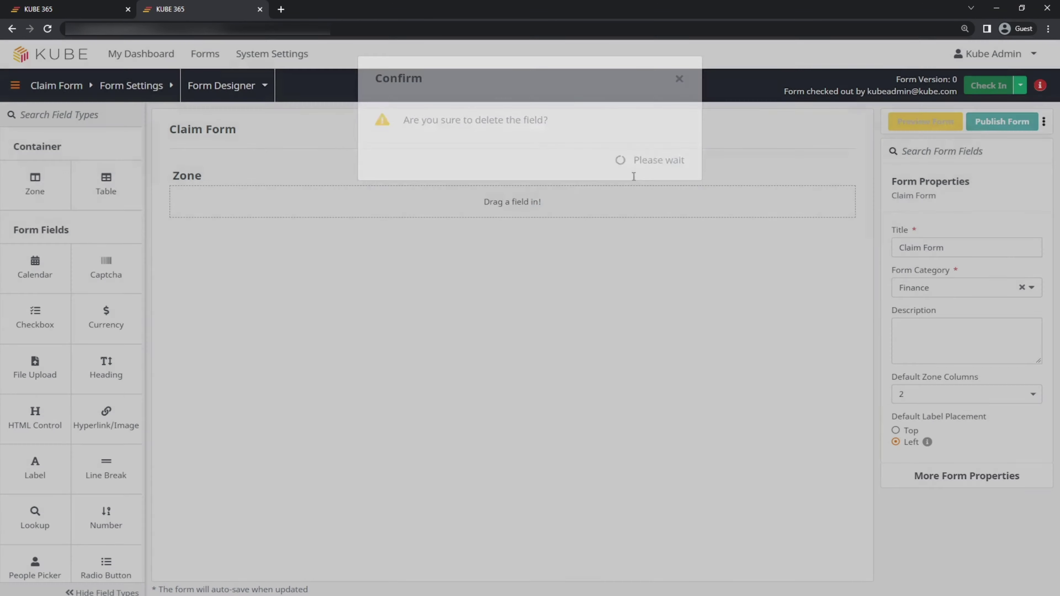
Rename the empty zone's label to "Details" and turn off showing its label.
click(651, 225)
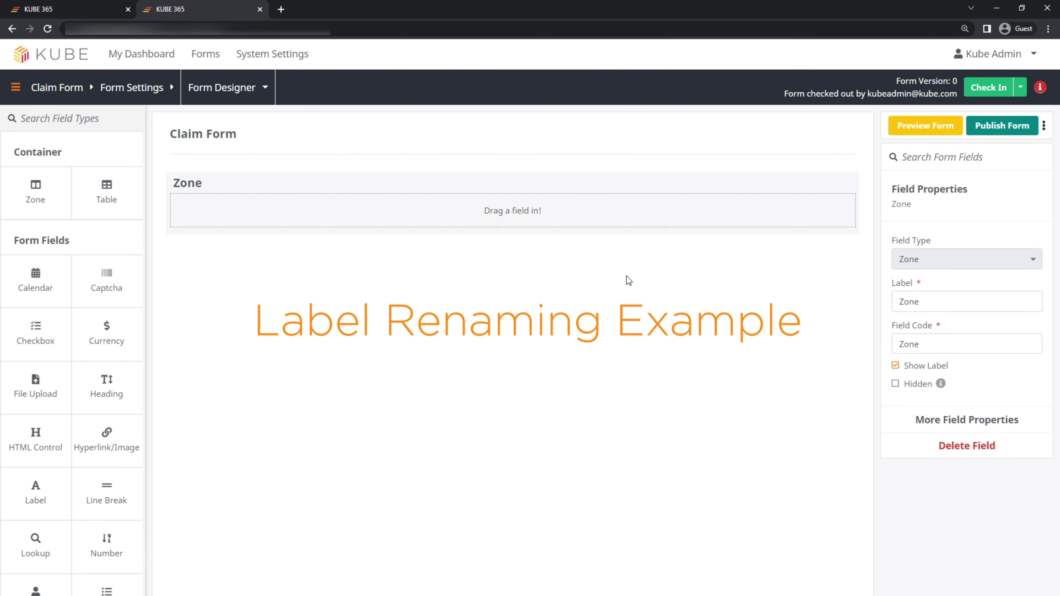
drag(998, 307, 799, 301)
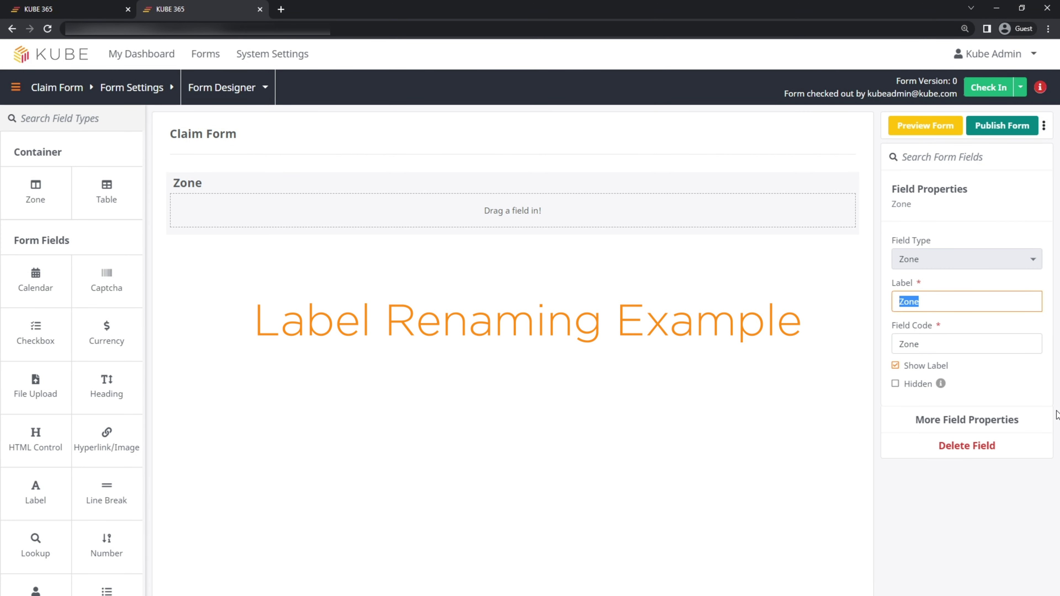
text(Details)
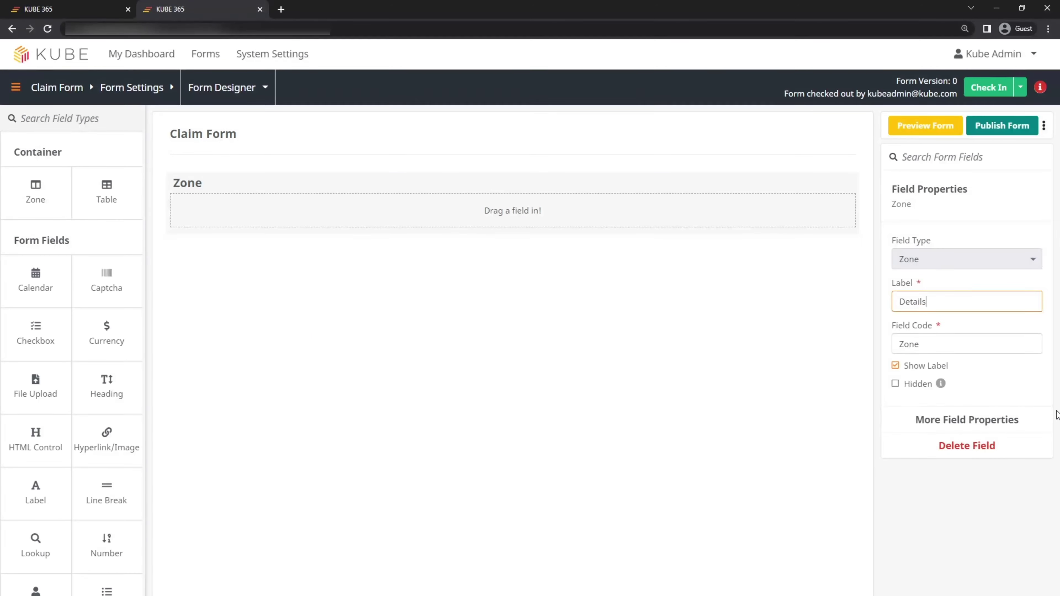
click(894, 365)
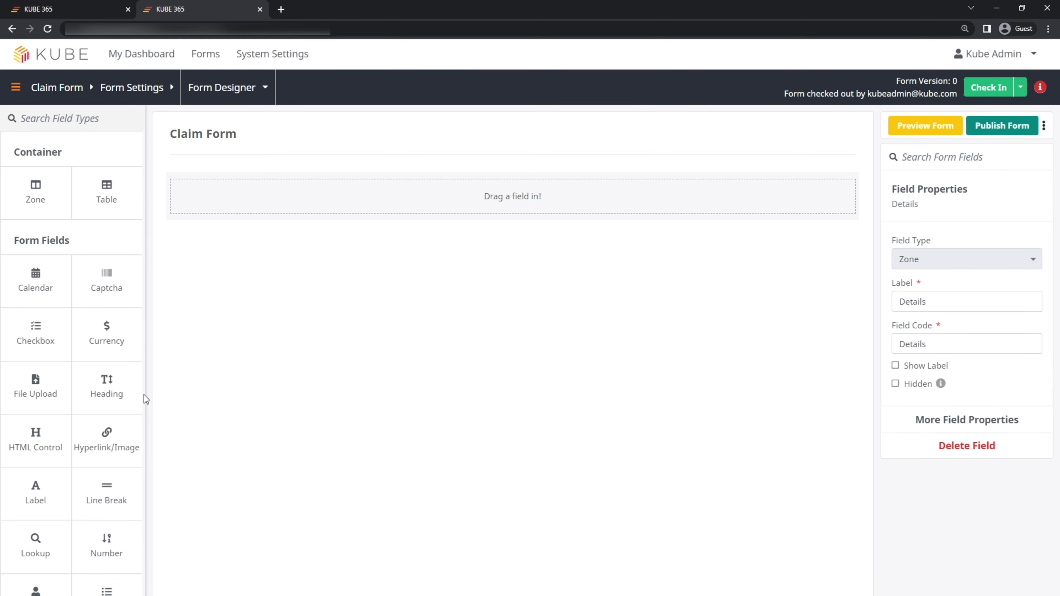
Add a system field labelled "Submitted Date" to the Details zone, with Form Submitted Date as its system property.
scroll(79, 399, down, 3)
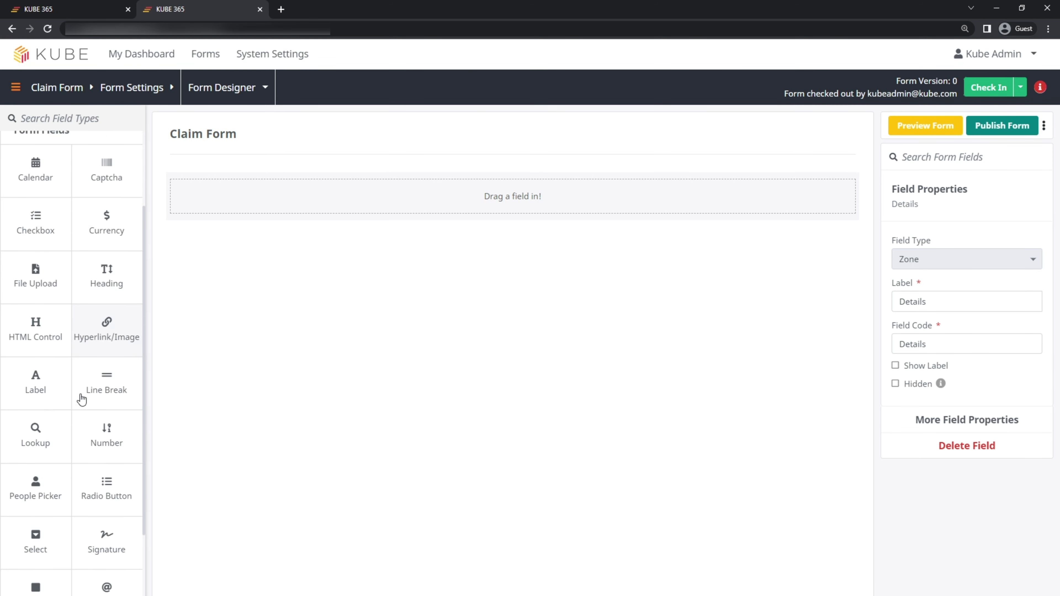
scroll(81, 399, down, 3)
drag(134, 483, 257, 207)
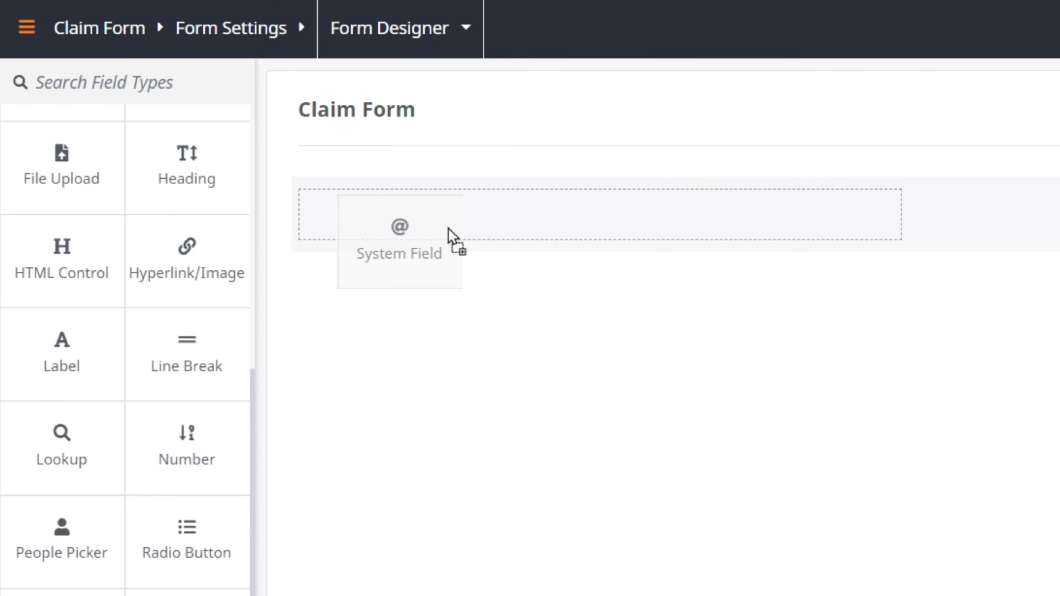
drag(453, 238, 453, 238)
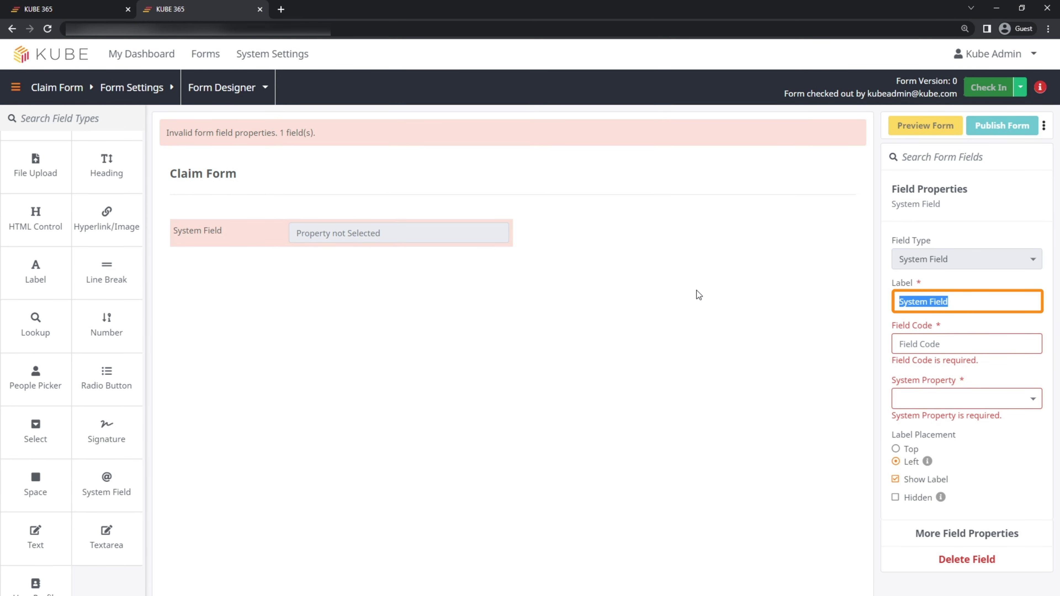
text(Submission Date)
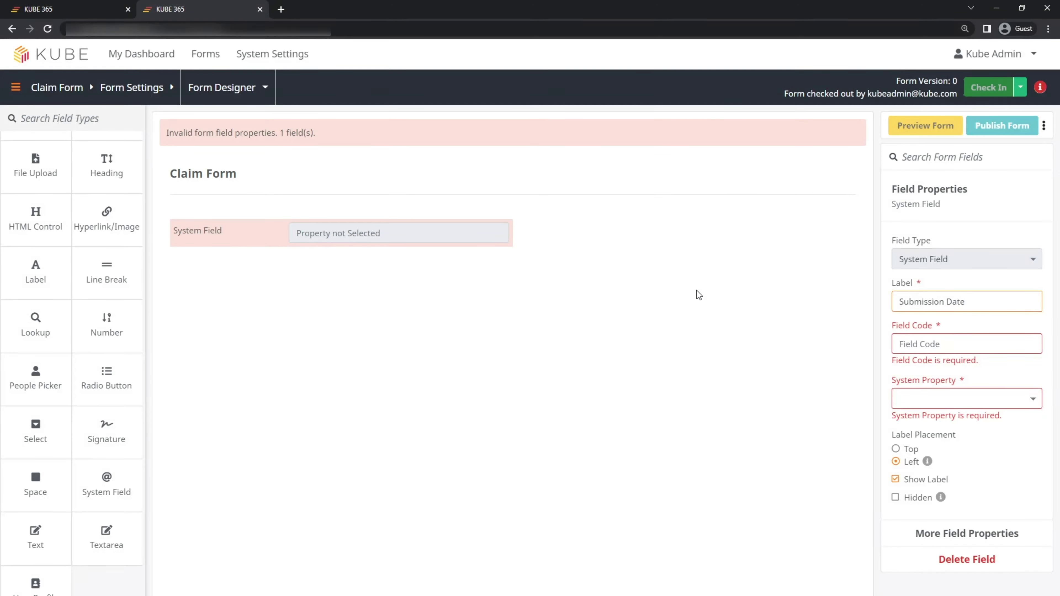
double_click(929, 299)
text(Submitted)
key(Tab)
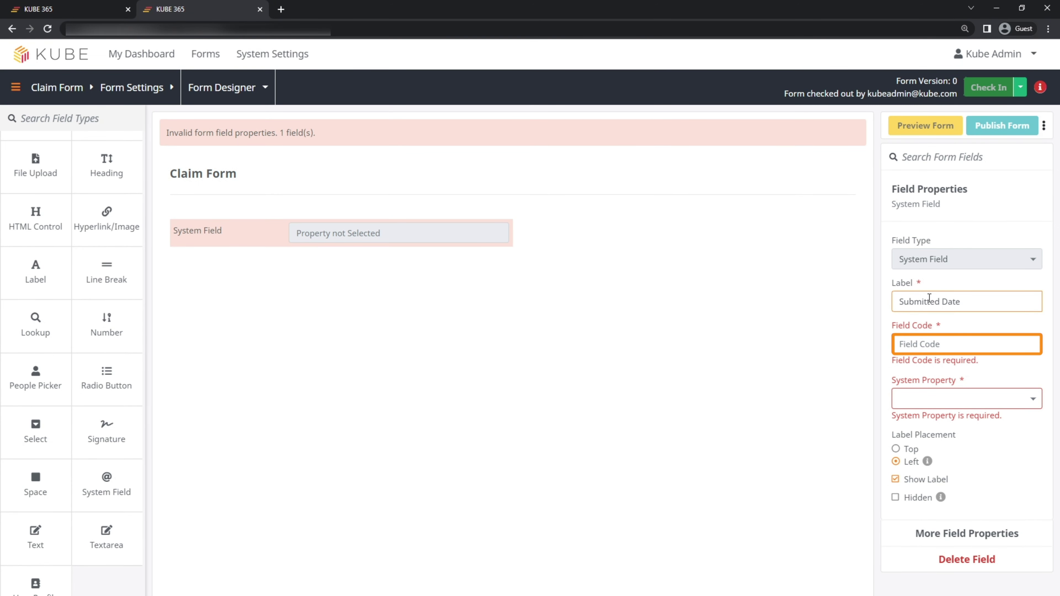
click(928, 400)
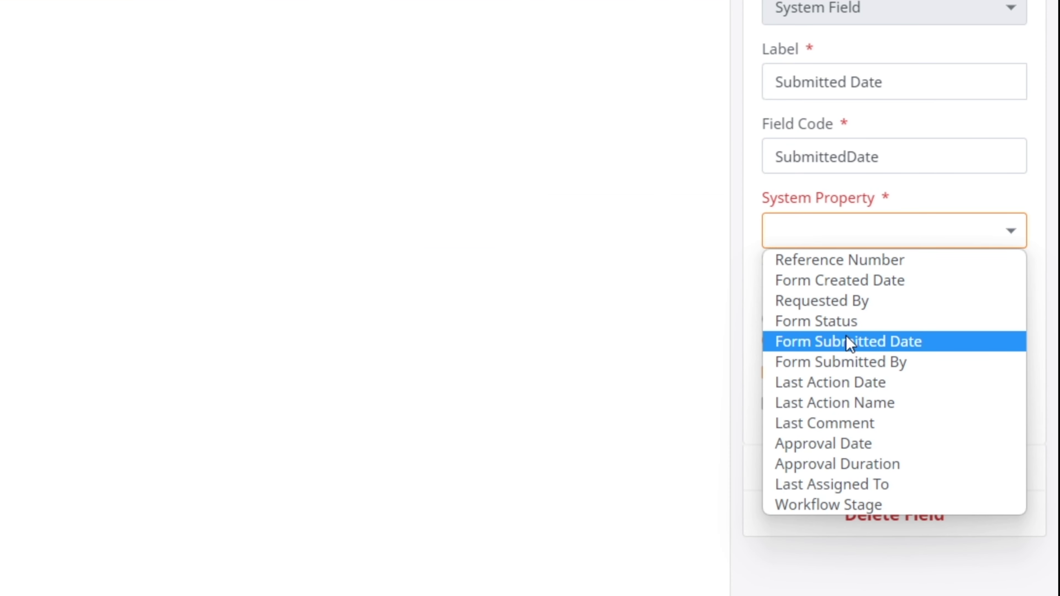
click(849, 343)
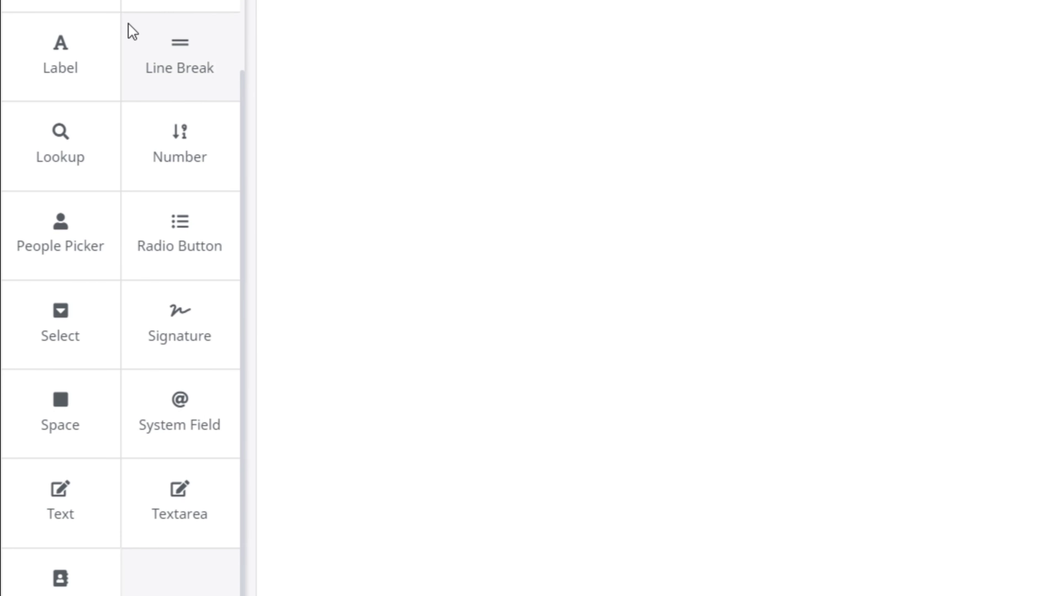
Add a system field labelled "Ref Number" below Submitted Date, with Reference Number as its system property.
drag(179, 444, 439, 0)
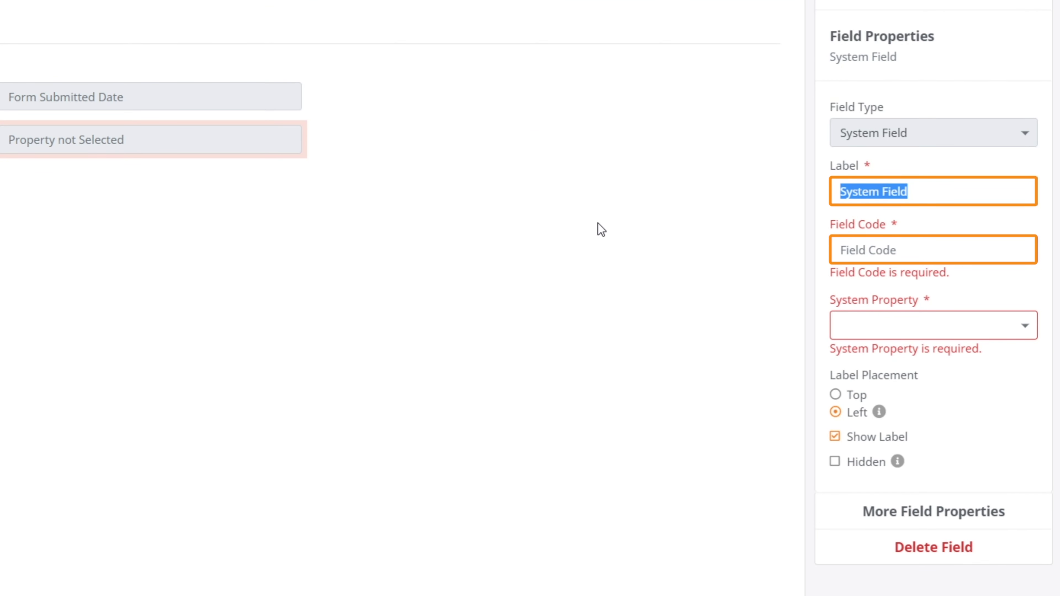
text(Ref Number)
click(930, 276)
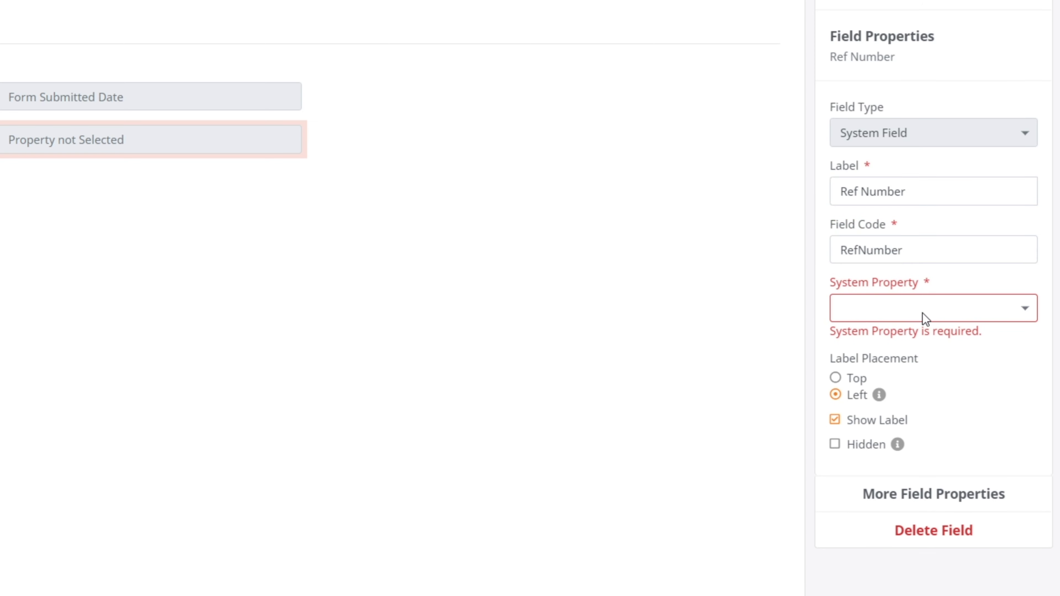
click(923, 313)
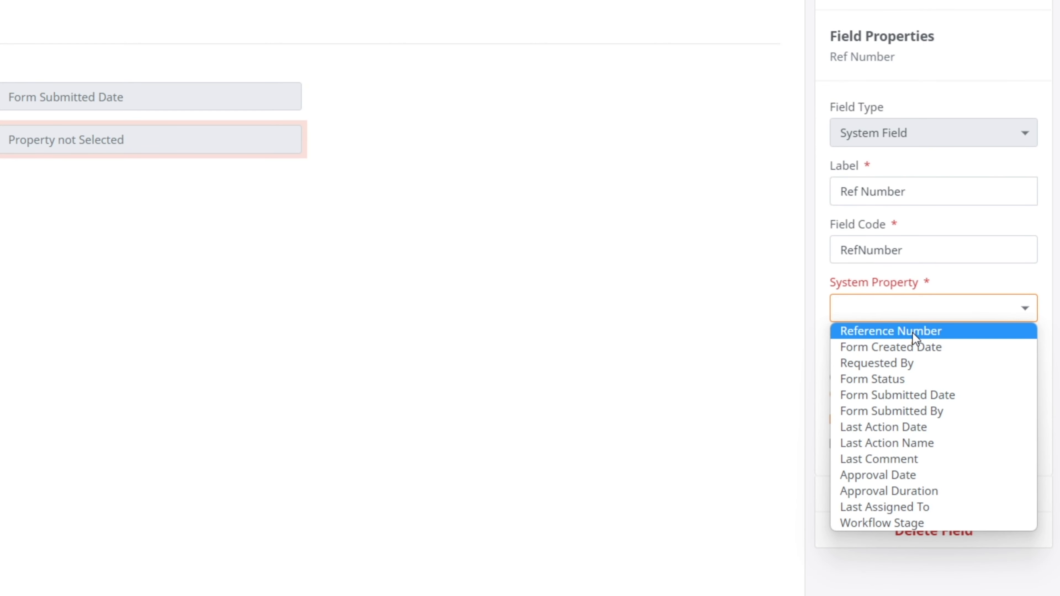
click(914, 334)
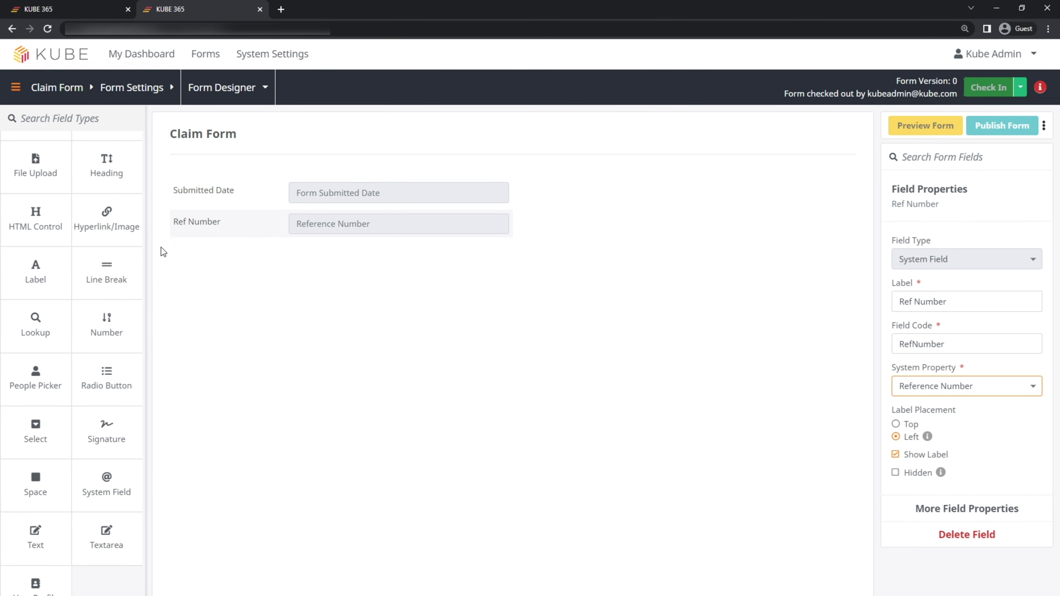
Add a system field labelled "Form Status" below Ref Number, with Form Status as its system property.
drag(113, 479, 250, 404)
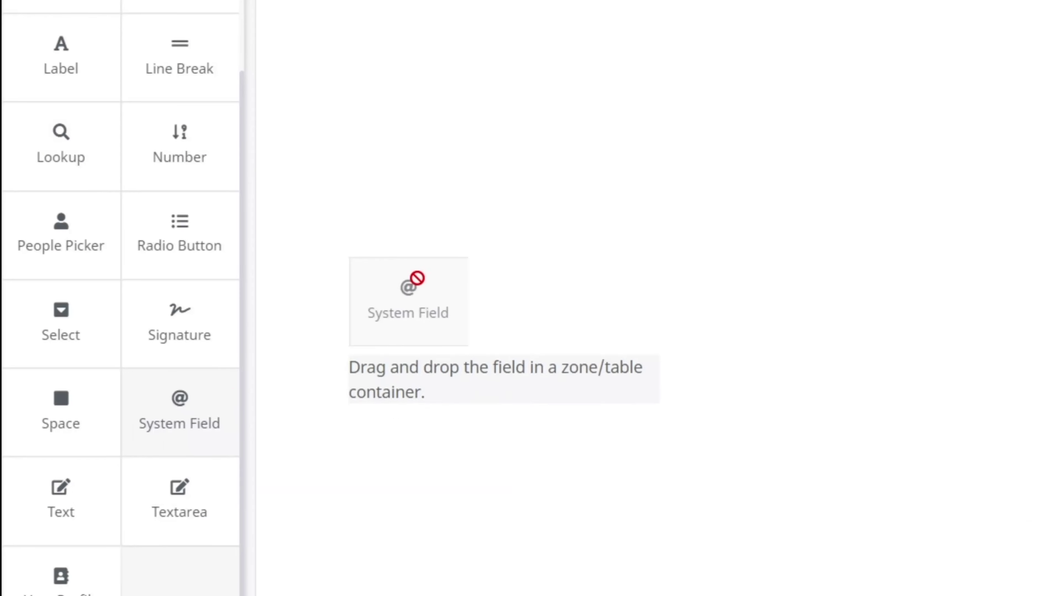
drag(413, 282, 424, 305)
triple_click(981, 300)
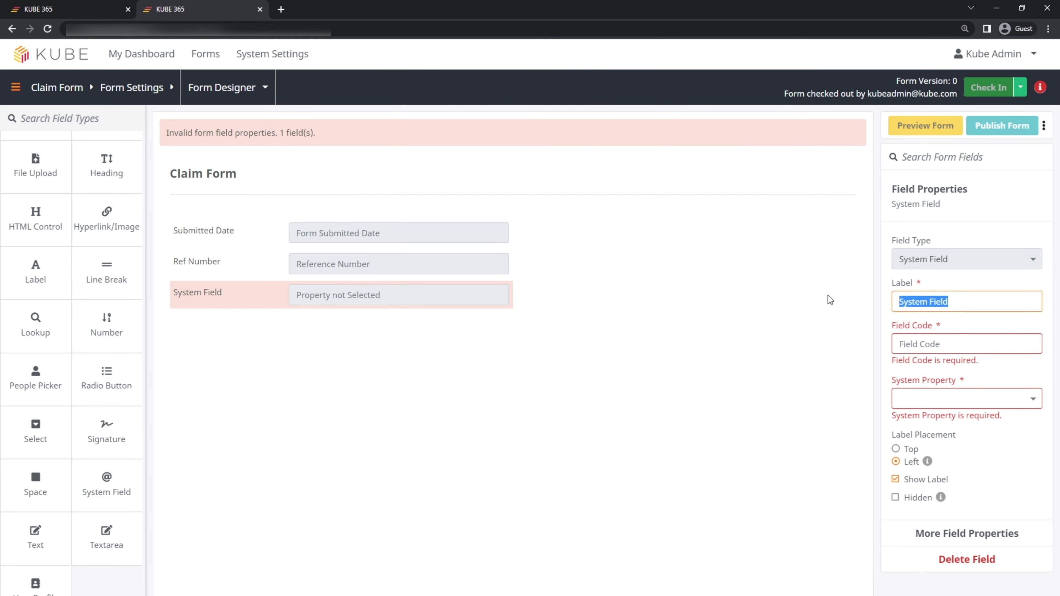
text(Form Status)
click(1006, 388)
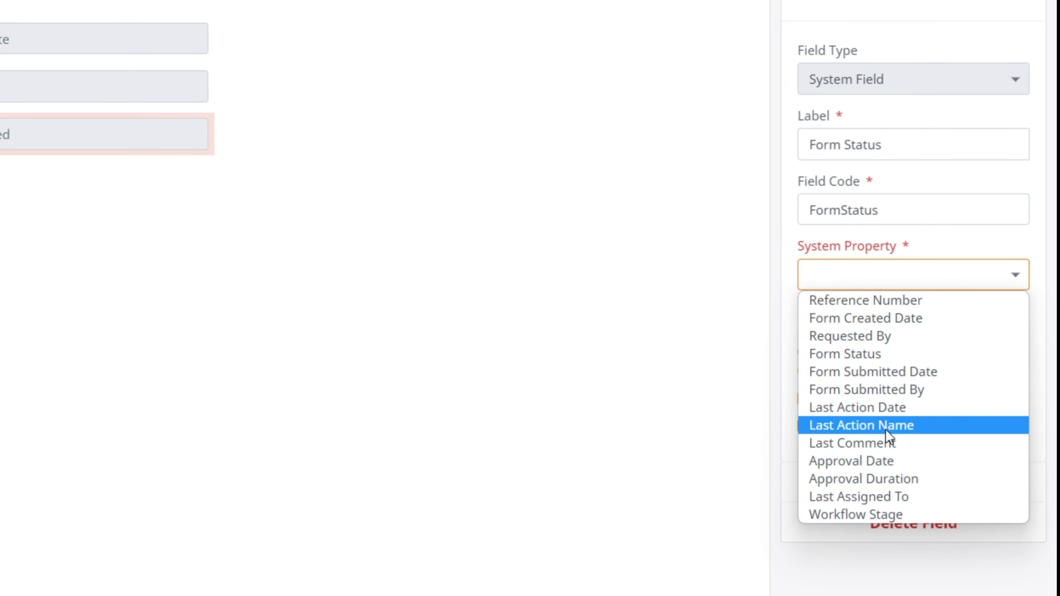
click(873, 356)
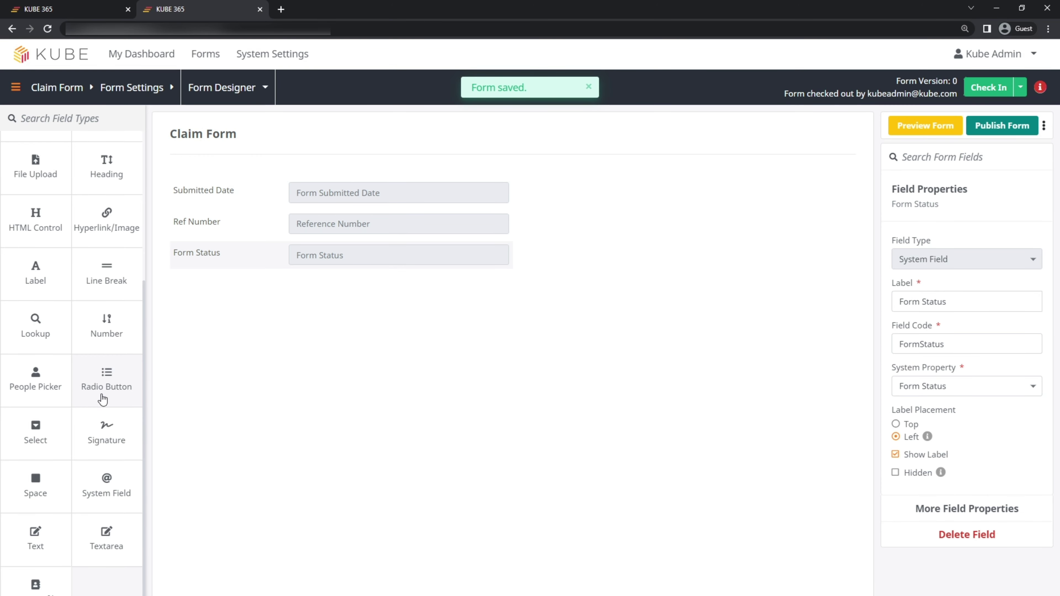
Add a new zone labelled "Employee Info" below the Form Status field.
scroll(102, 398, up, 5)
drag(49, 194, 267, 299)
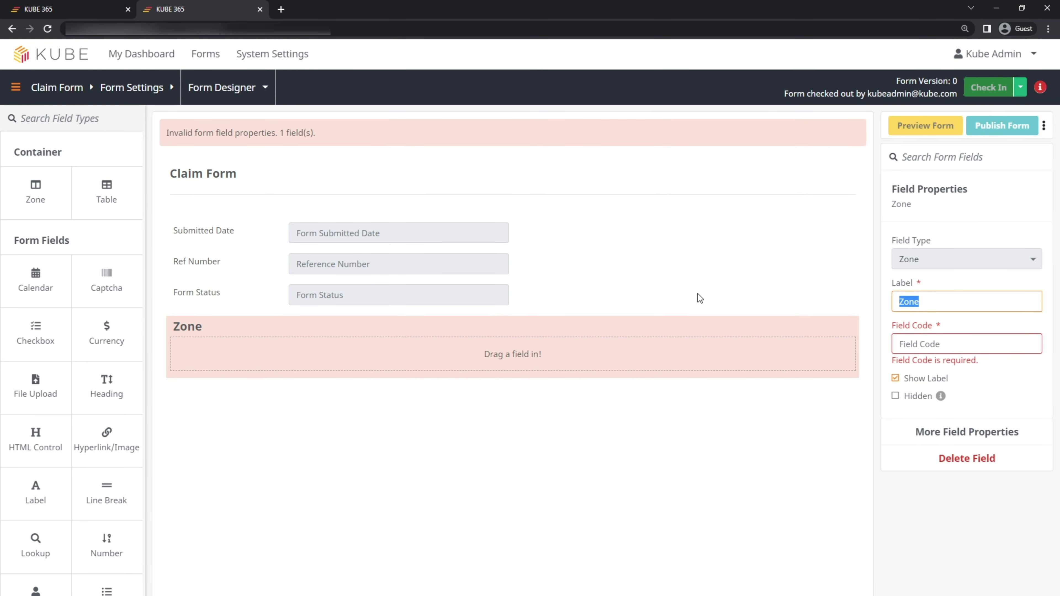
text(Employee Info)
click(853, 402)
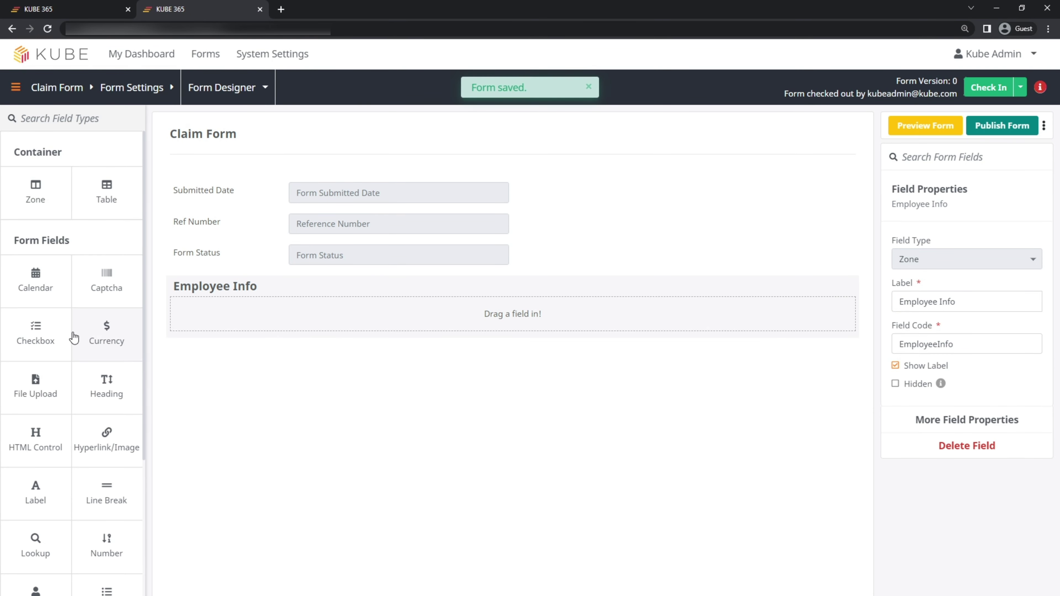
Add a People Picker field labelled "Employee Name" to the Employee Info zone.
scroll(79, 365, down, 4)
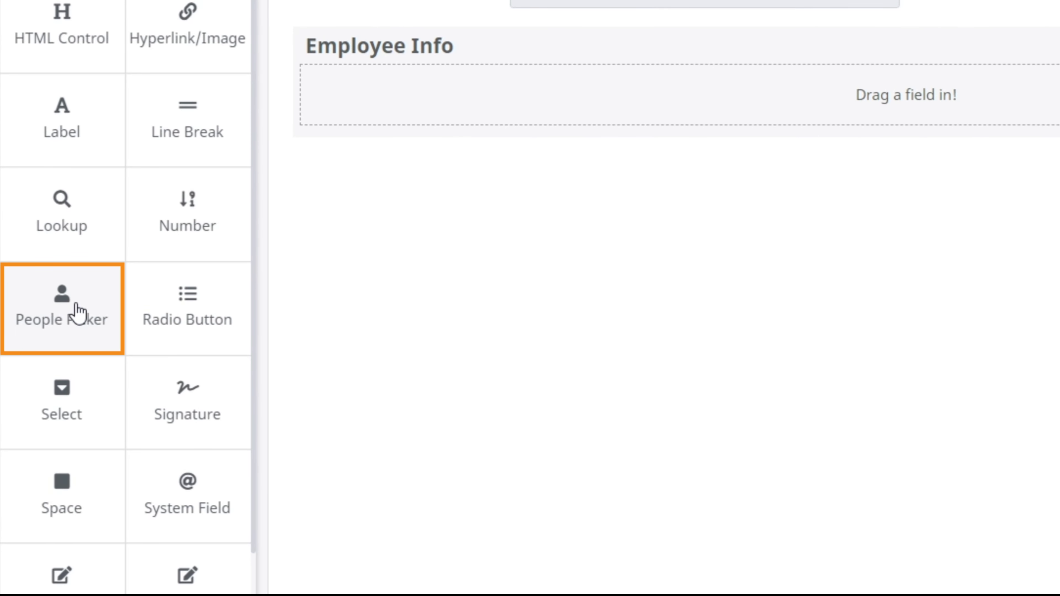
drag(78, 313, 584, 96)
text(Employee Name)
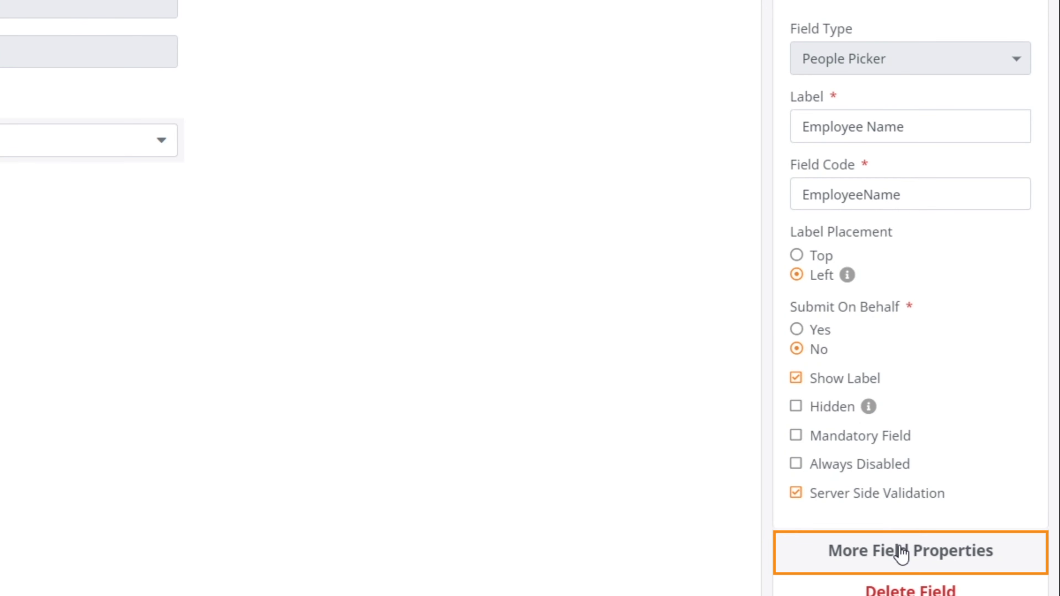
Set the Employee Name field's default value to the logon user and save its properties.
click(900, 553)
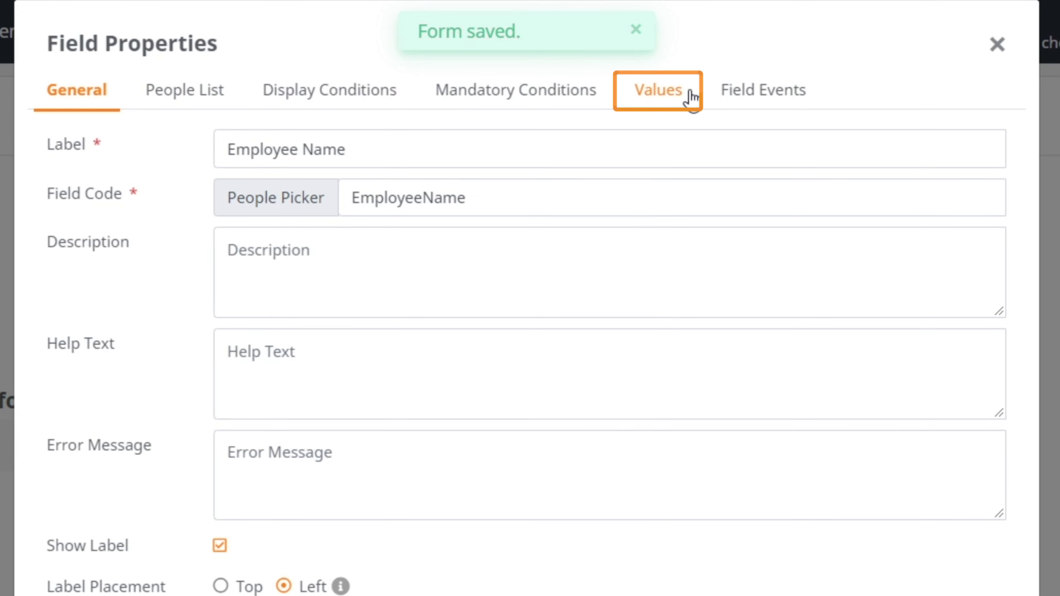
click(594, 123)
click(328, 149)
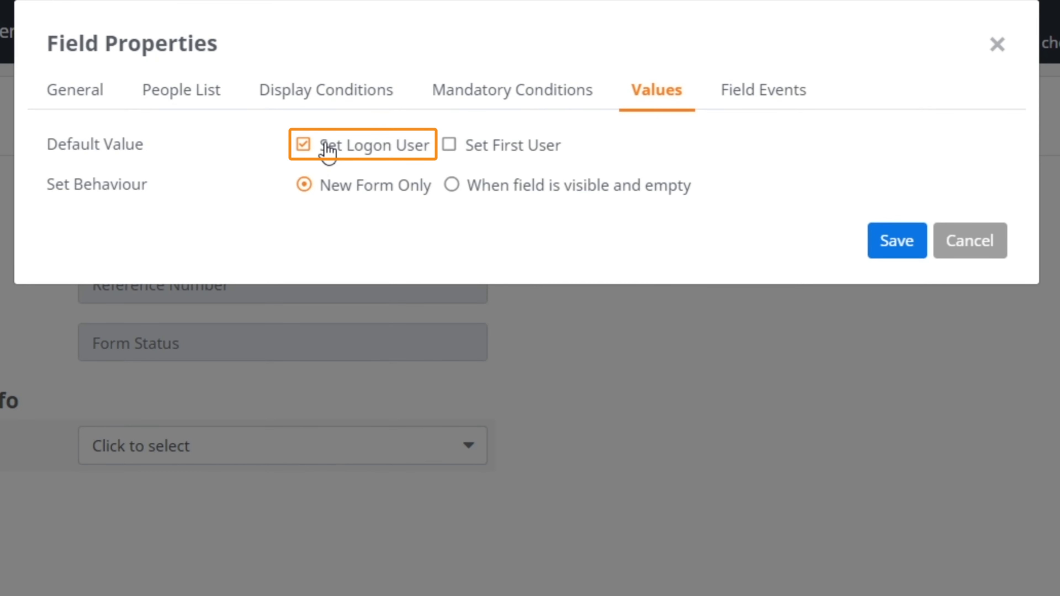
click(916, 248)
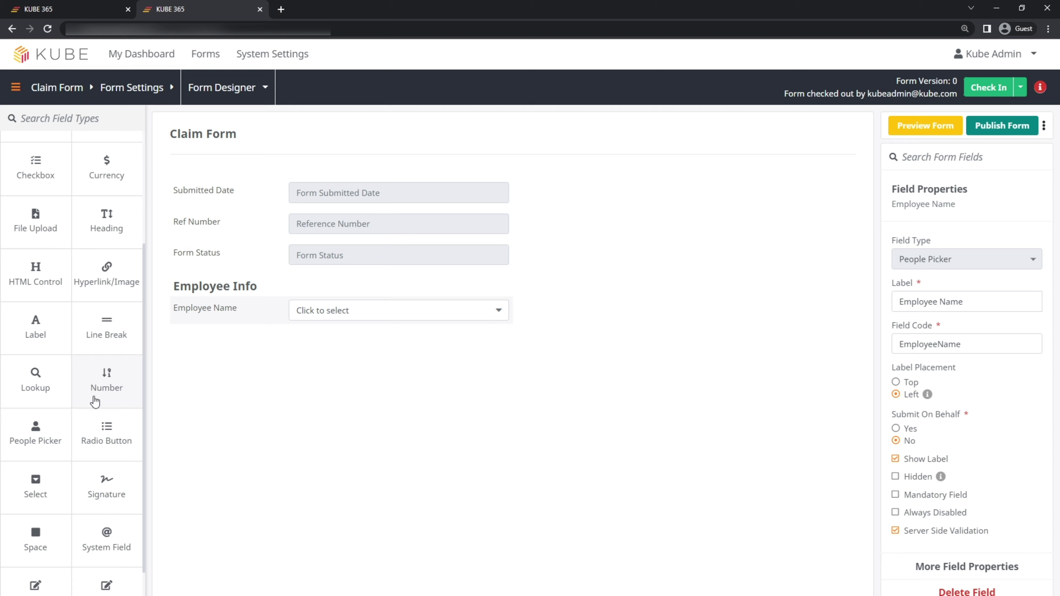
Add a Select field labelled "Department" below Employee Name in the Employee Info zone.
drag(54, 501, 226, 380)
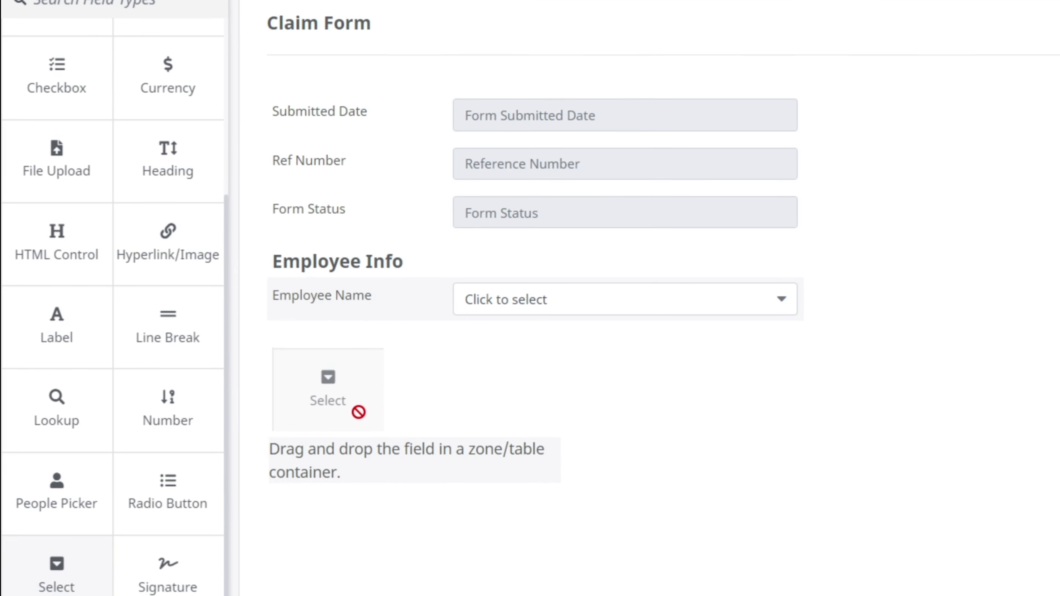
drag(357, 411, 413, 334)
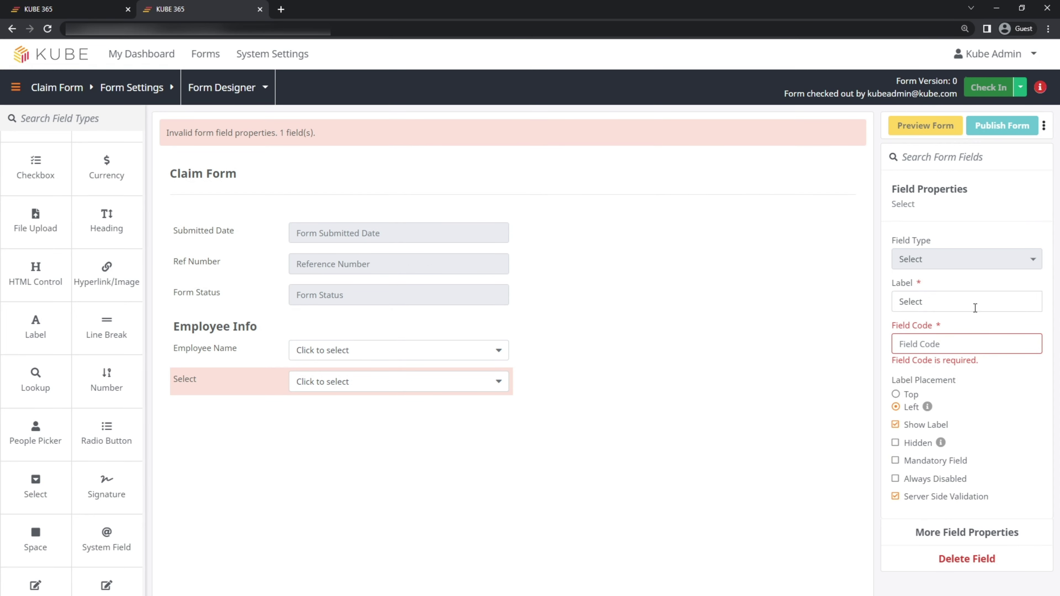
text(Departmen)
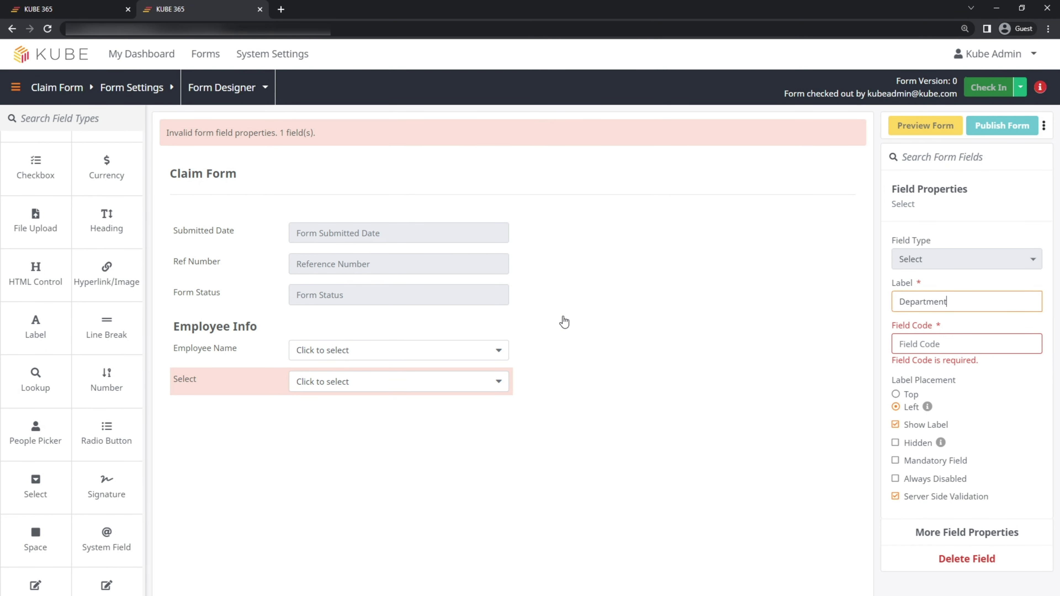
click(964, 534)
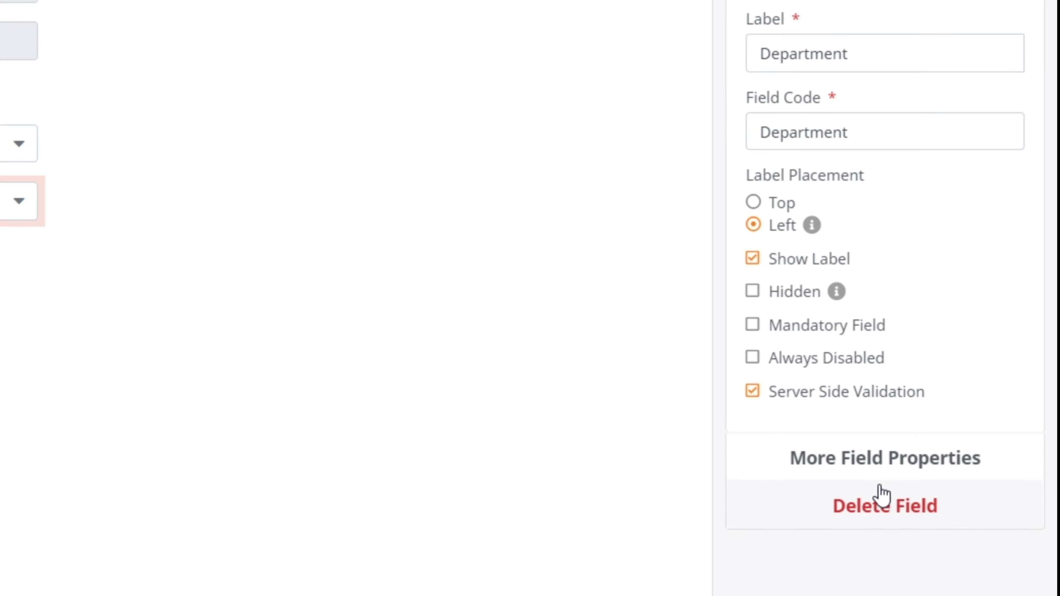
Set the Department field's first three option labels to Finance, Legal and Human Resources.
click(875, 459)
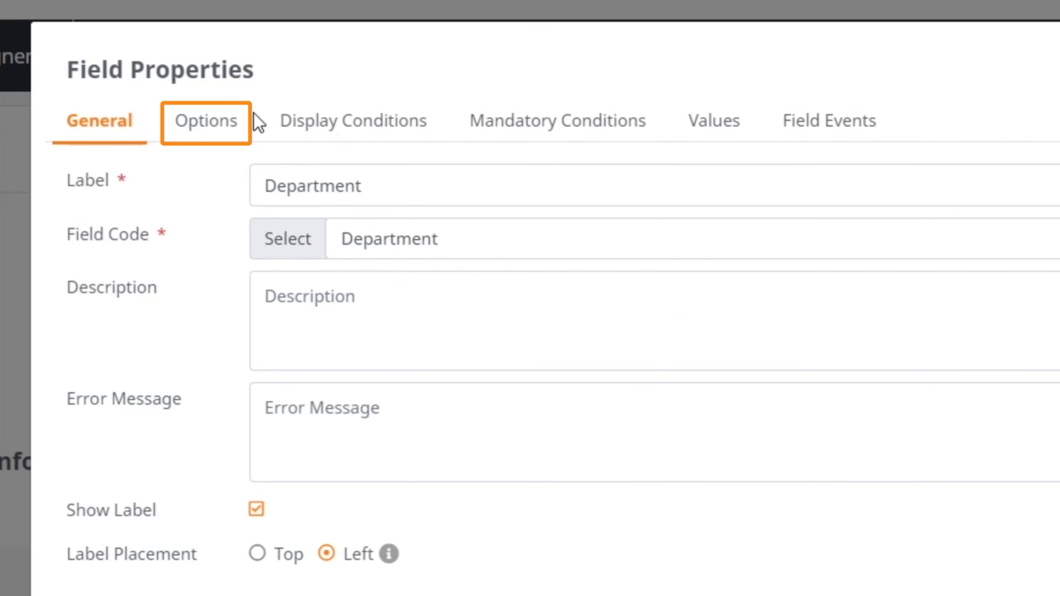
click(221, 121)
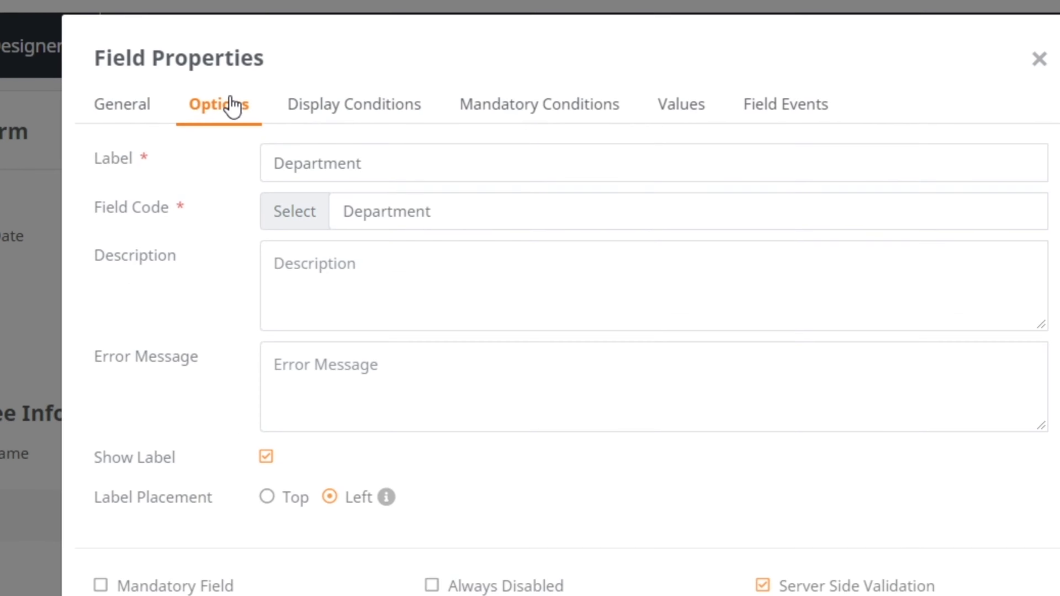
triple_click(303, 225)
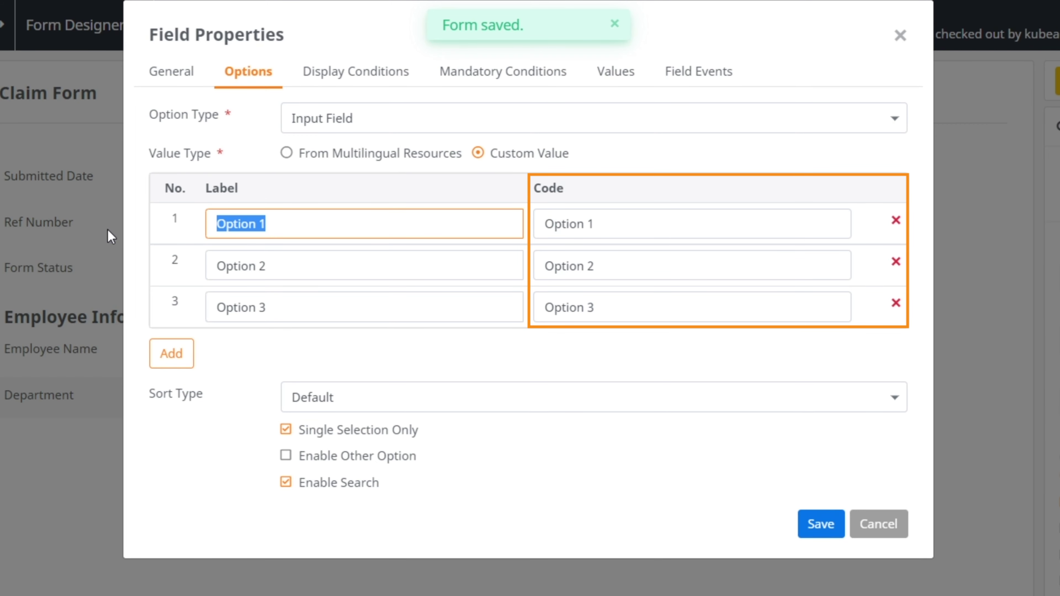
text(Finance)
key(Tab)
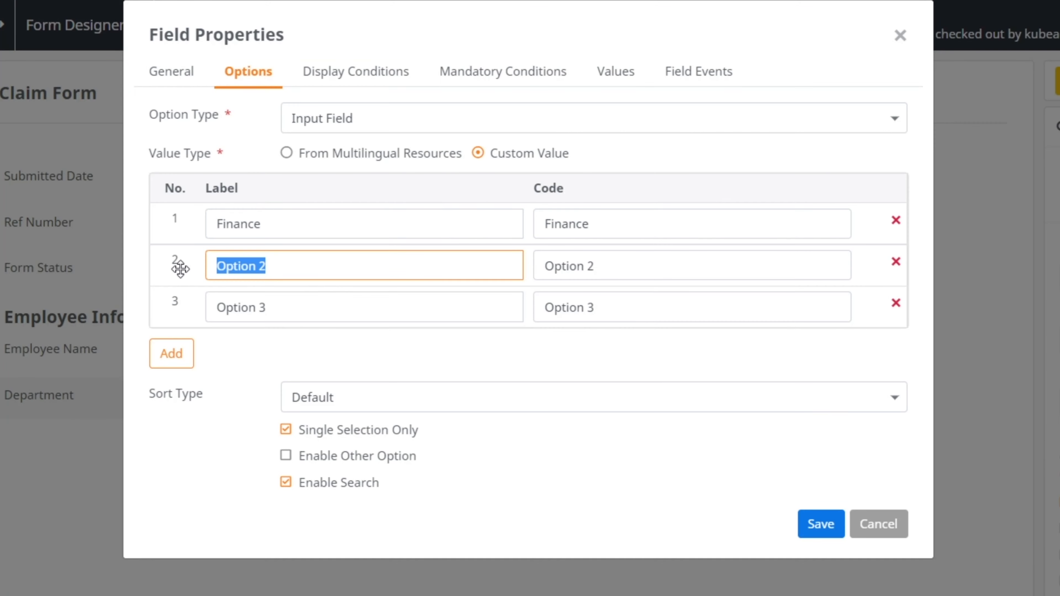
text(Legal)
key(Tab)
text(Human Resources)
Add the options IT and Procurement to the Department field and save its properties.
click(171, 353)
click(291, 354)
text(IT)
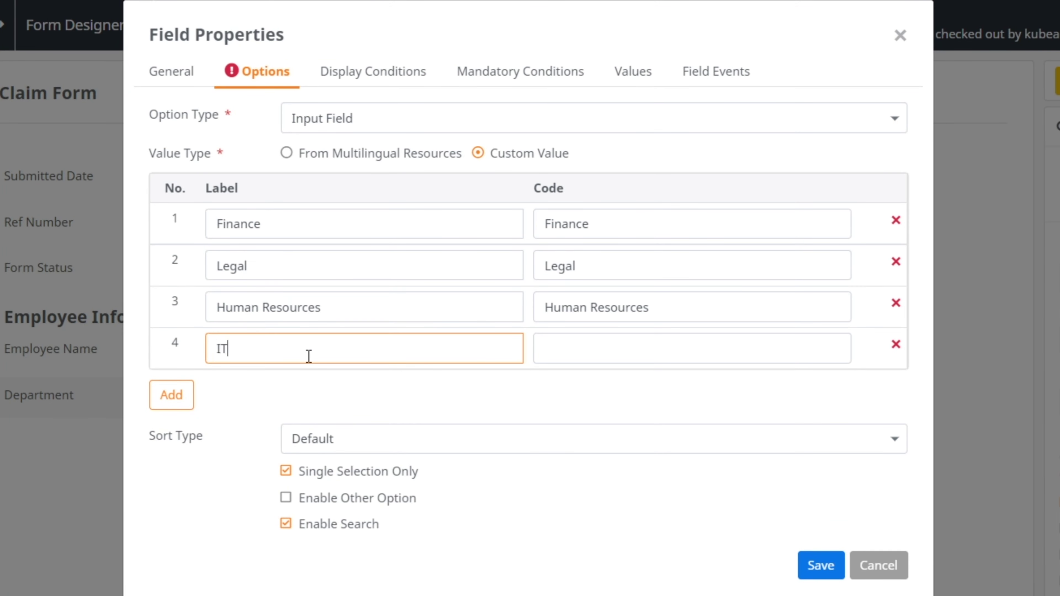
click(173, 392)
click(269, 388)
text(PRocurement)
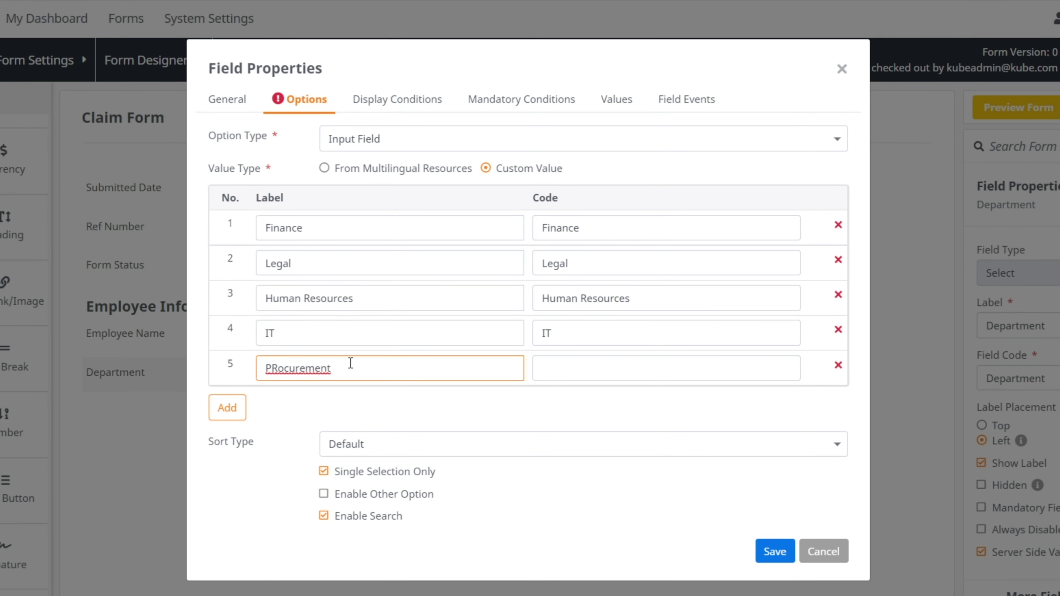
key(BackSpace)
text(r)
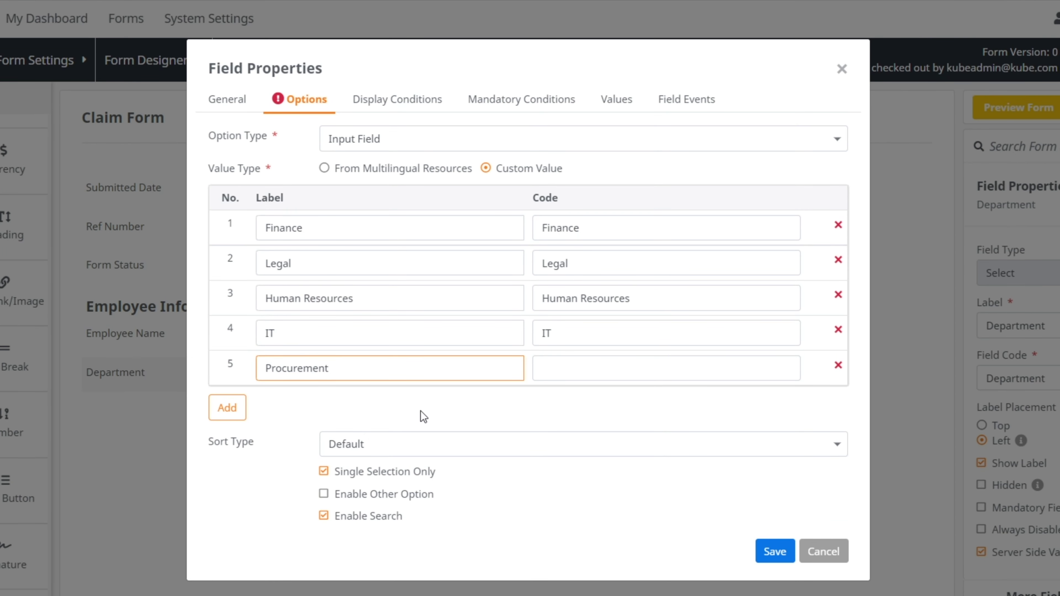
click(767, 552)
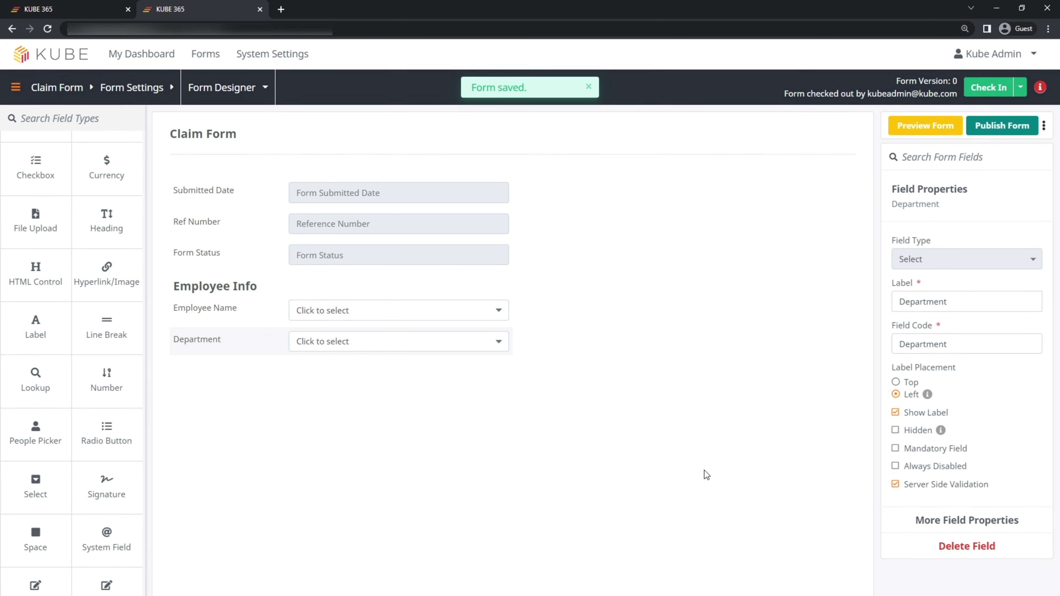
Add a table labelled "Expense Information" below the Employee Info zone.
scroll(67, 402, up, 4)
drag(106, 193, 224, 367)
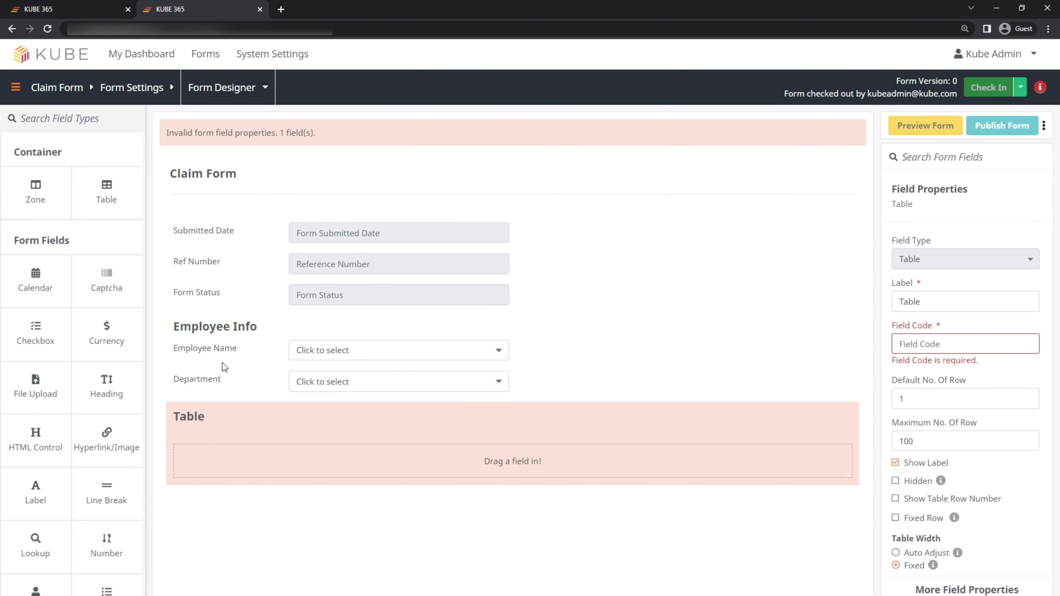
text(Expense Information)
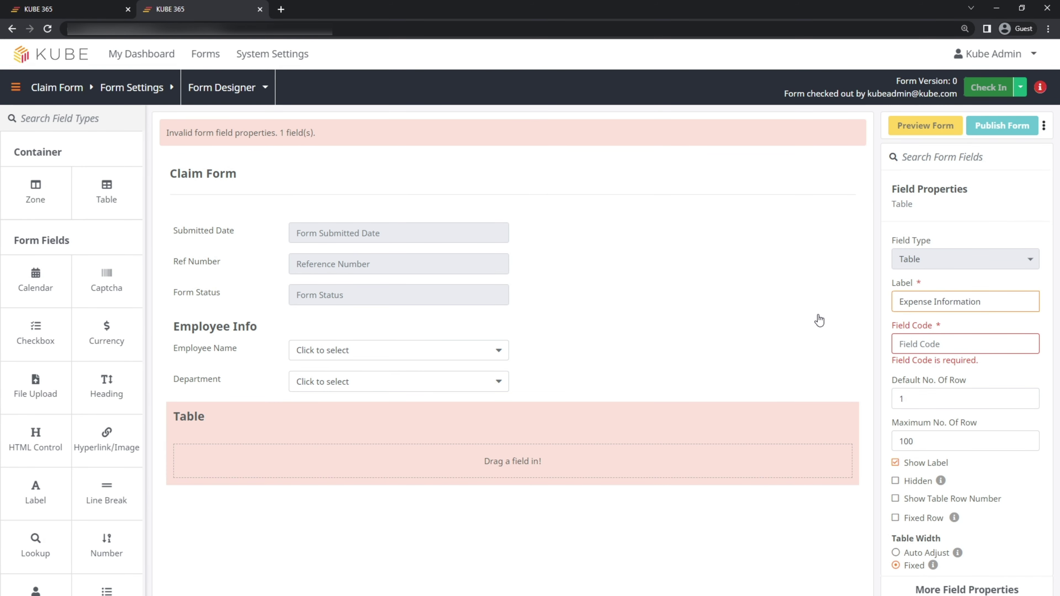
click(807, 528)
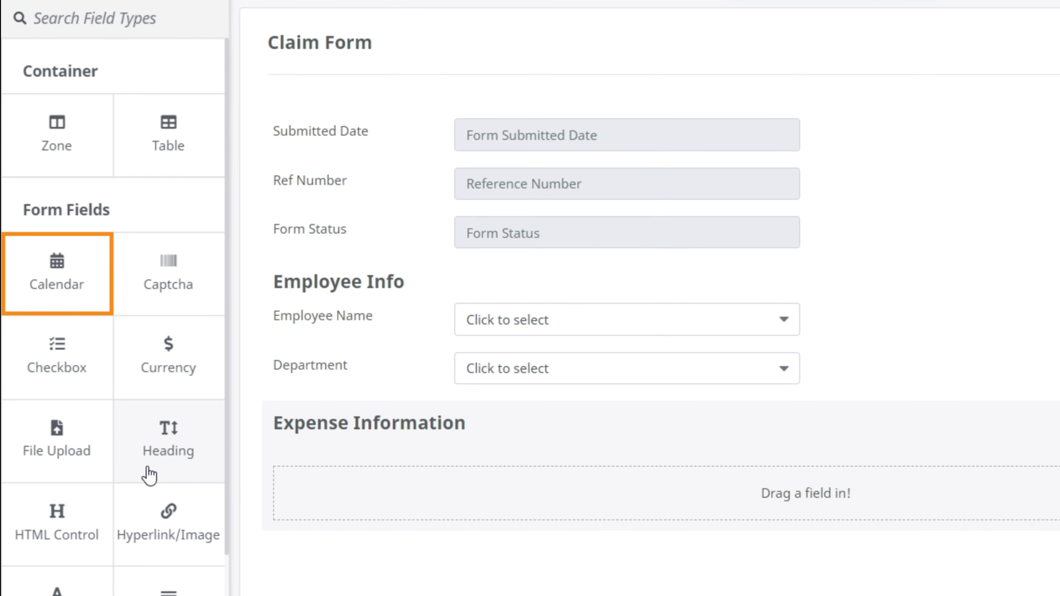
Add a Calendar field labelled "Expense Date" as the first column of the Expense Information table.
drag(50, 279, 353, 485)
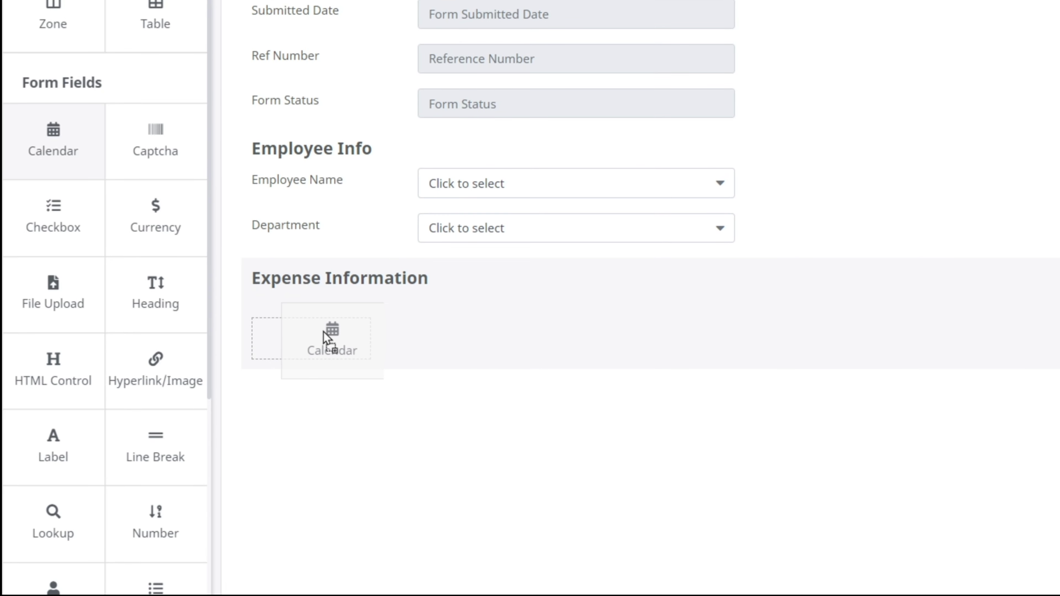
drag(323, 332, 323, 332)
drag(956, 302, 691, 294)
text(Expense Date)
click(716, 496)
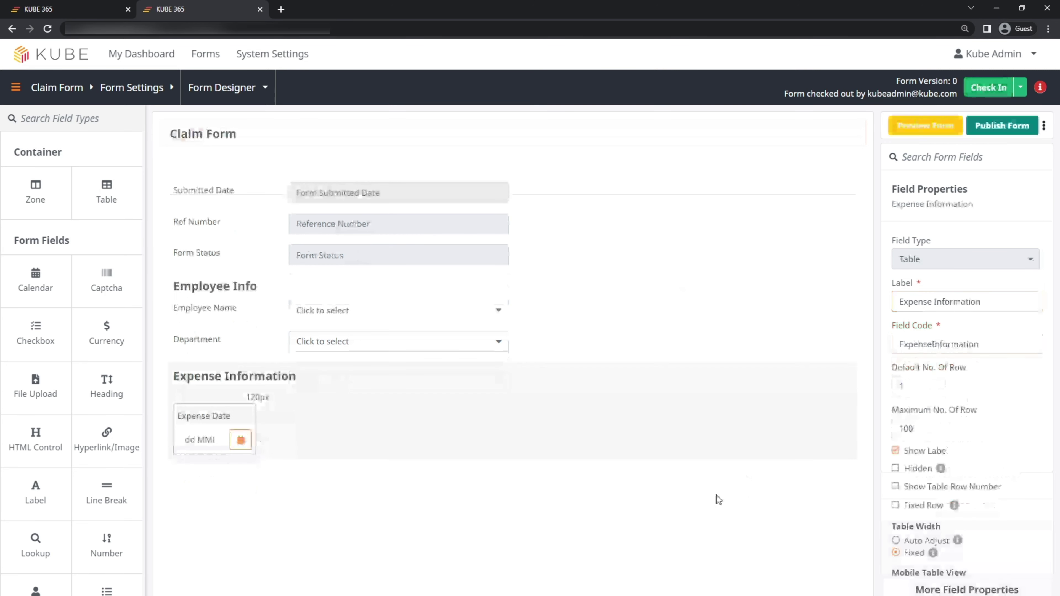
Add a Select field labelled "Claim Type" after Expense Date in the Expense Information table.
scroll(57, 438, down, 2)
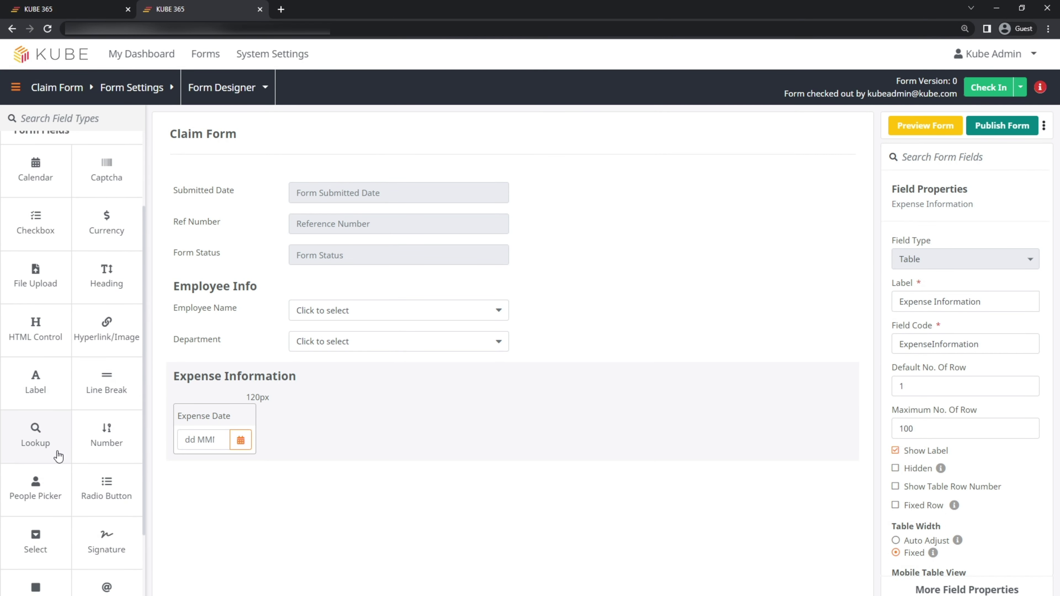
scroll(59, 456, down, 2)
drag(41, 438, 355, 440)
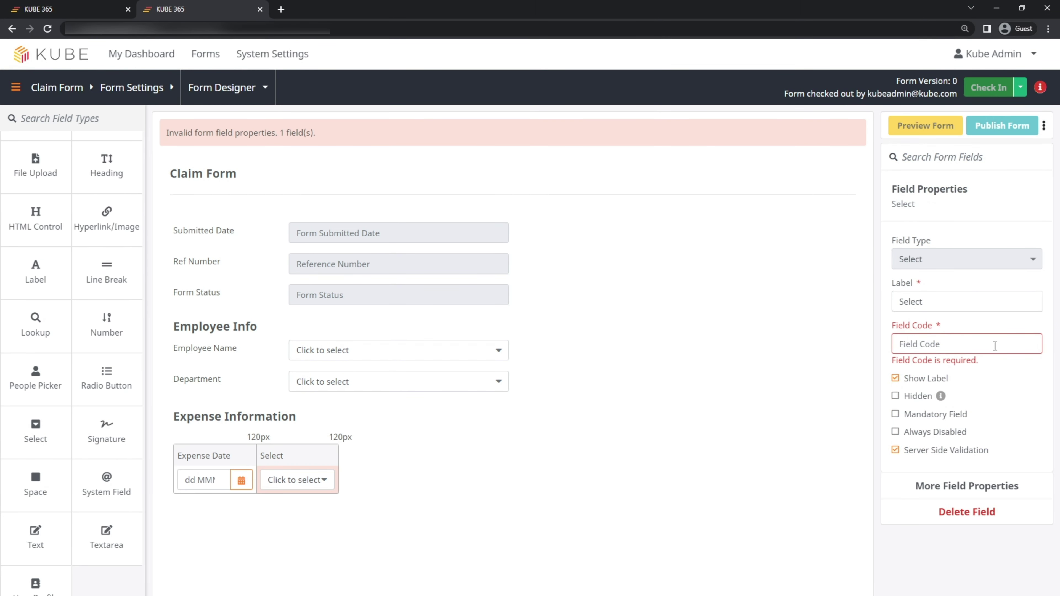
double_click(965, 303)
text(Claim Type)
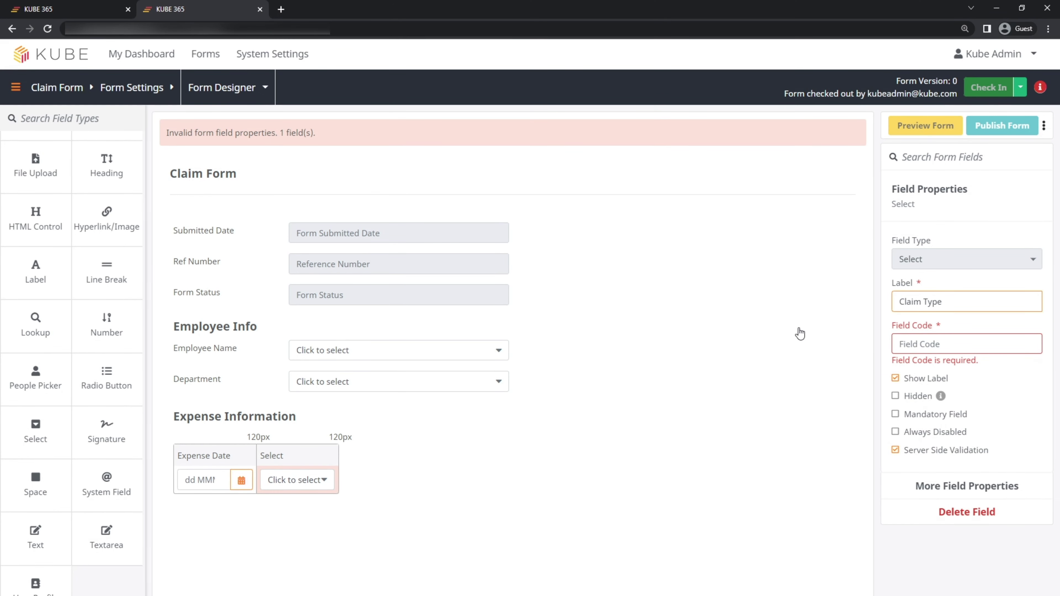
Enter Dental and Internal as options of the Claim Type field.
click(947, 487)
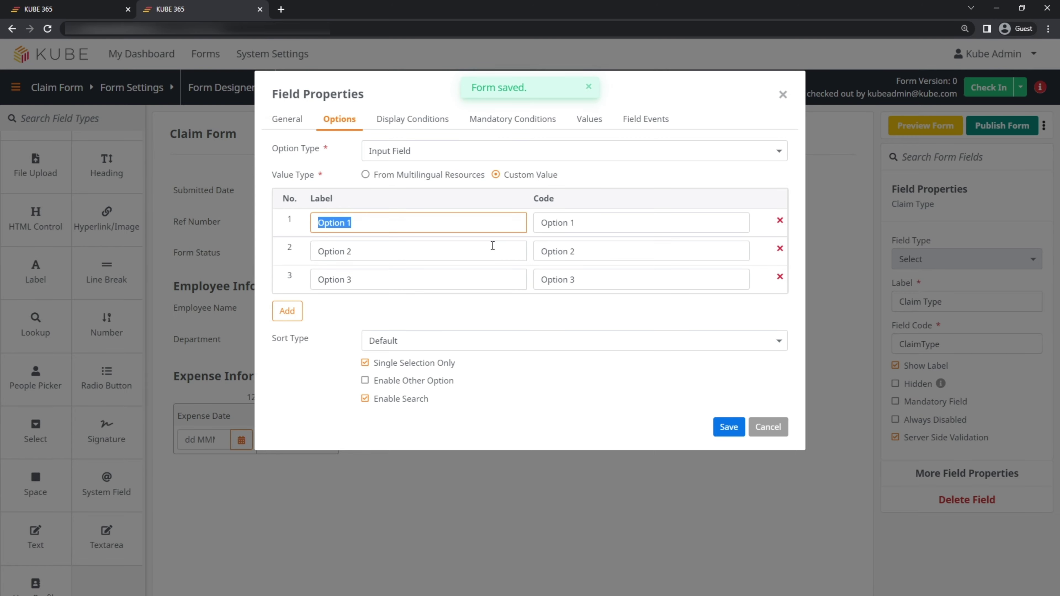
text(Dental)
key(Tab)
key(Tab)
text(Internal)
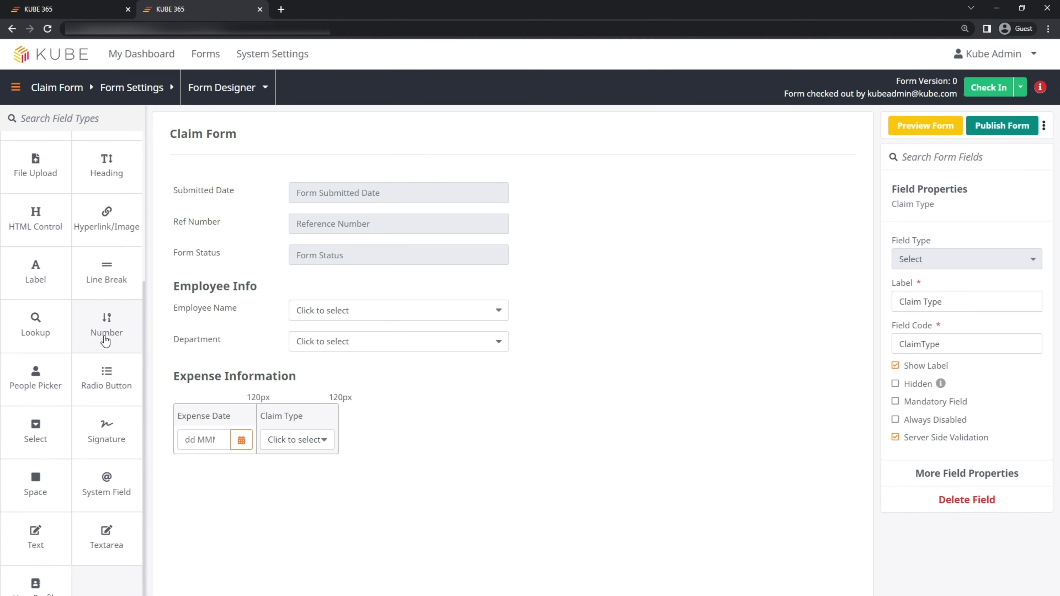
Add a Text field labelled "Description" after Claim Type in the Expense Information table.
scroll(92, 362, up, 5)
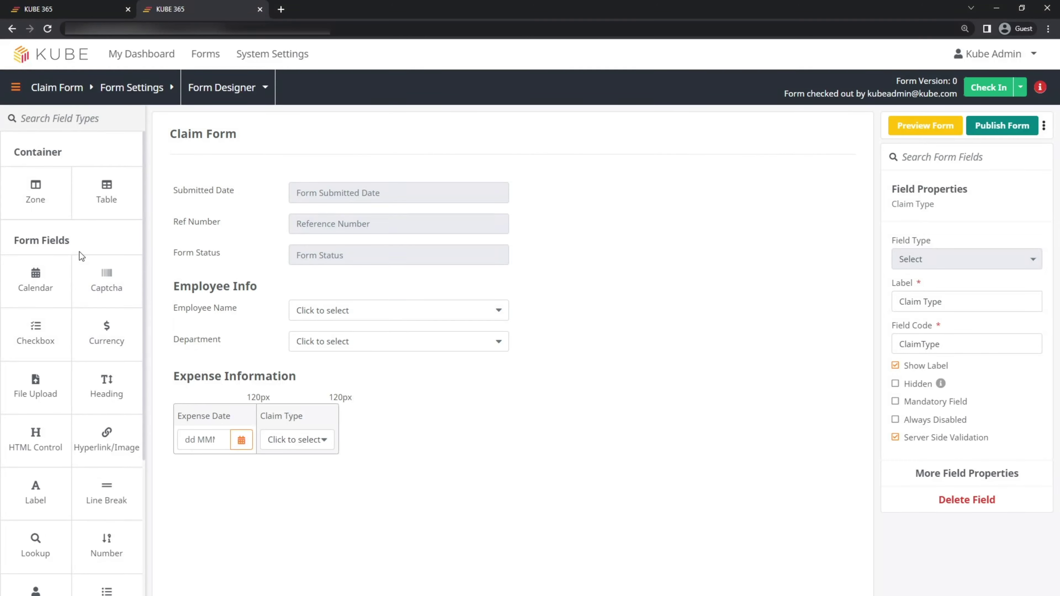
scroll(38, 310, down, 2)
scroll(39, 321, down, 4)
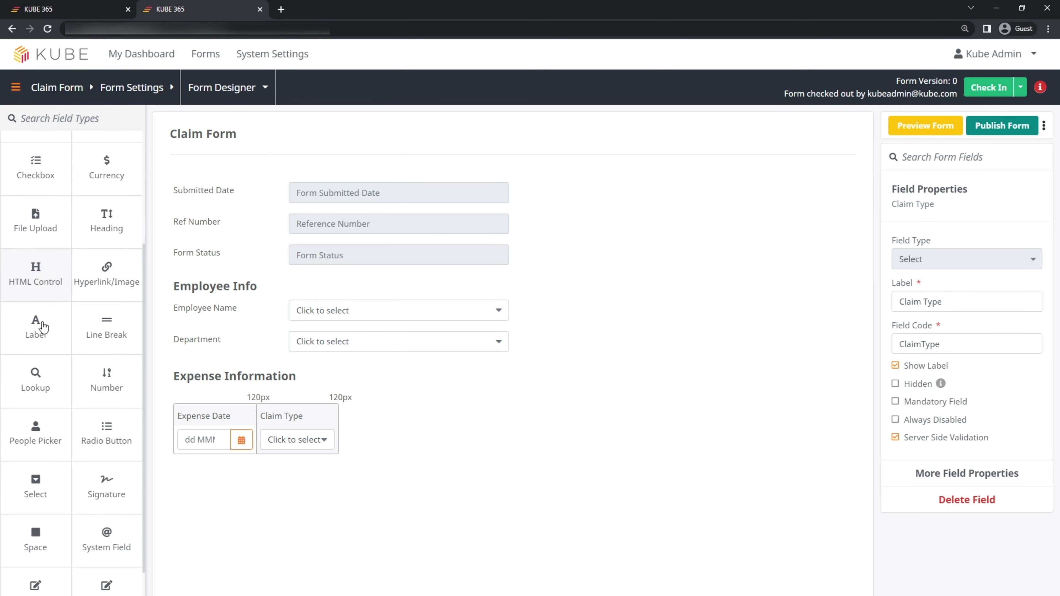
scroll(51, 467, down, 2)
drag(35, 538, 401, 446)
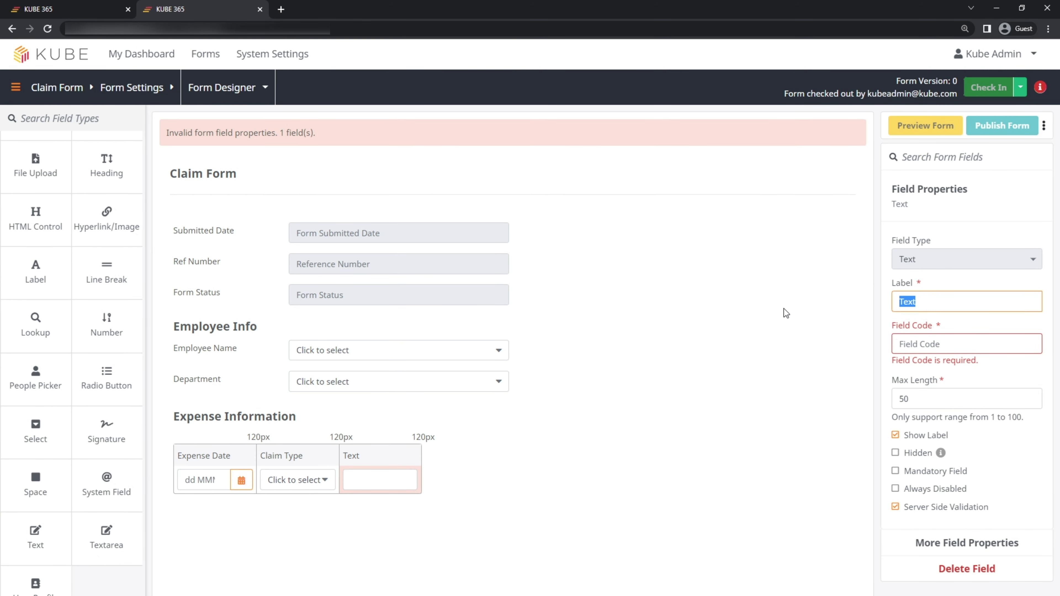
text(Description)
click(677, 490)
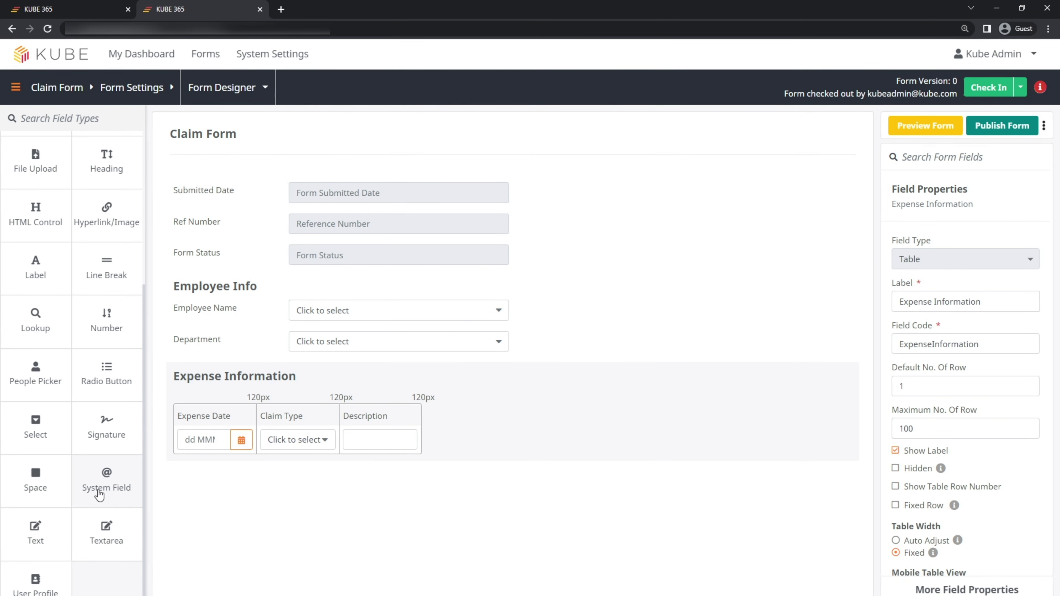
Add a Currency field labelled "Total RM" after Description in the Expense Information table.
scroll(116, 239, up, 2)
scroll(117, 239, up, 1)
drag(109, 276, 503, 432)
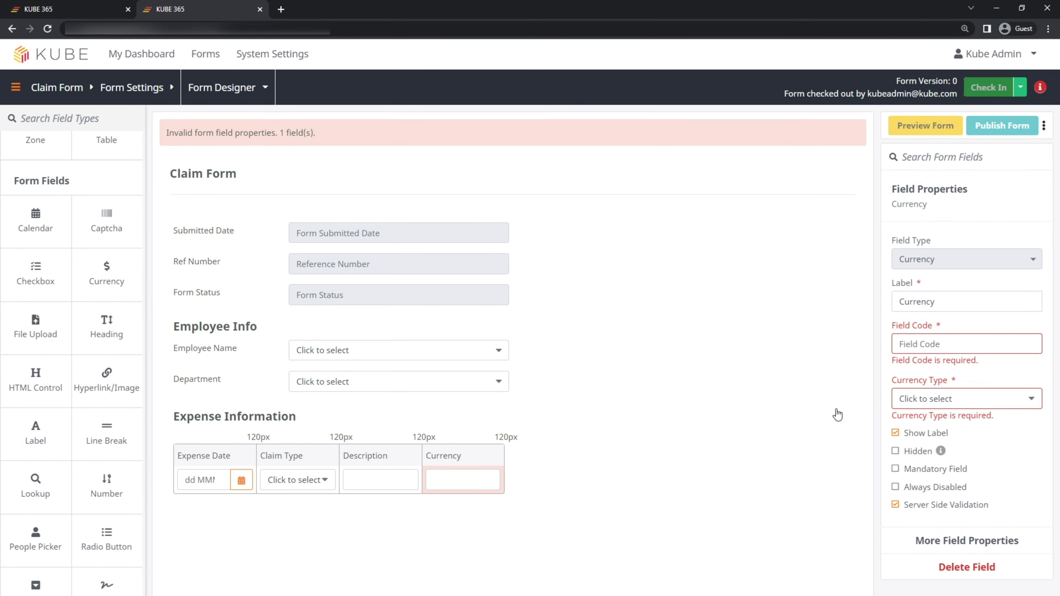
click(962, 322)
click(963, 311)
key(ctrl+a)
text(Total RM)
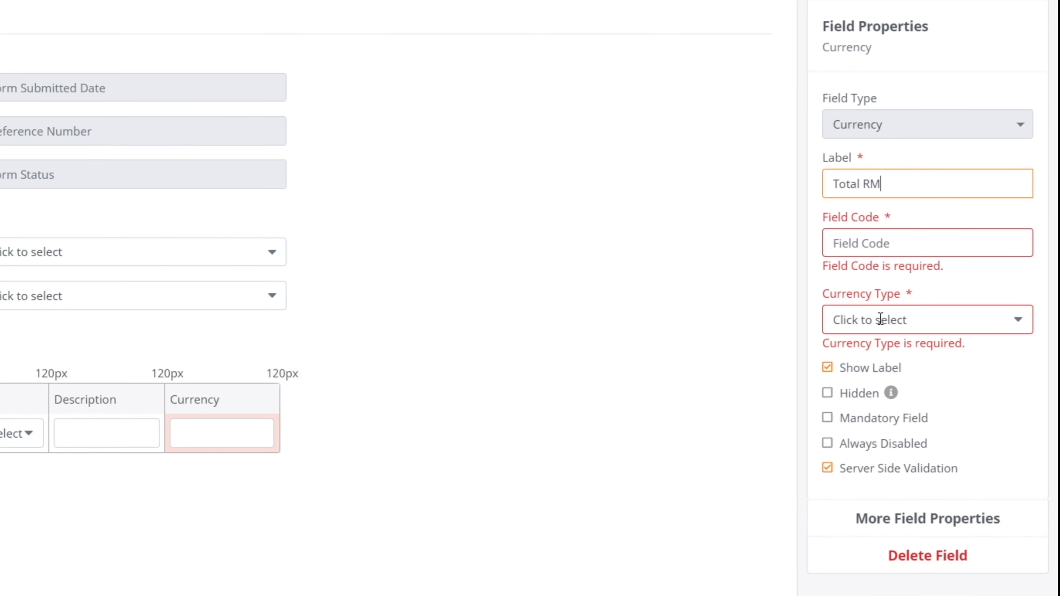
Set the Total RM field's currency type to Malaysia (MYR).
click(934, 406)
click(876, 301)
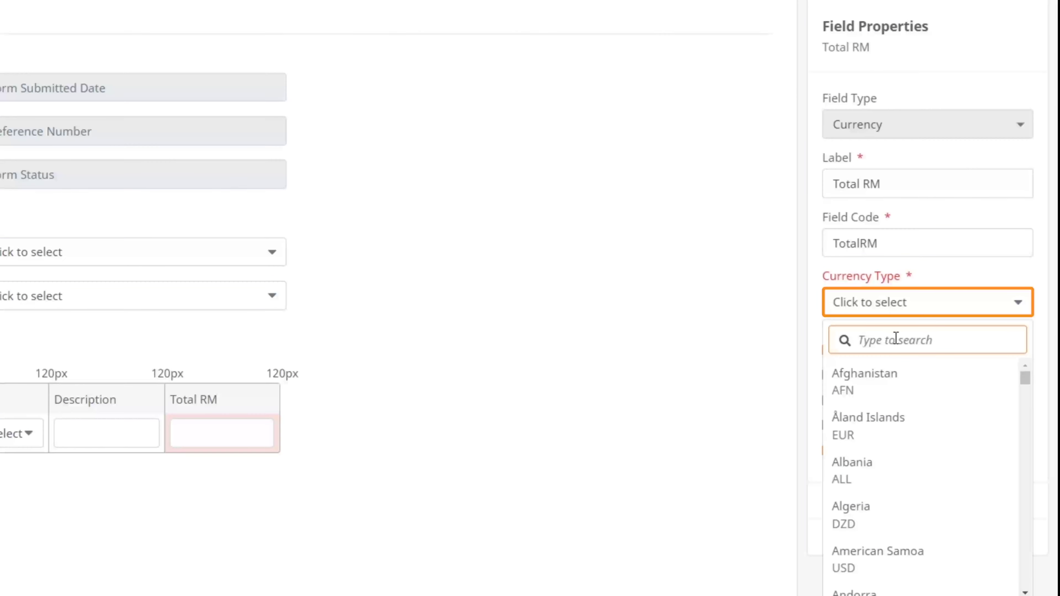
text(malays)
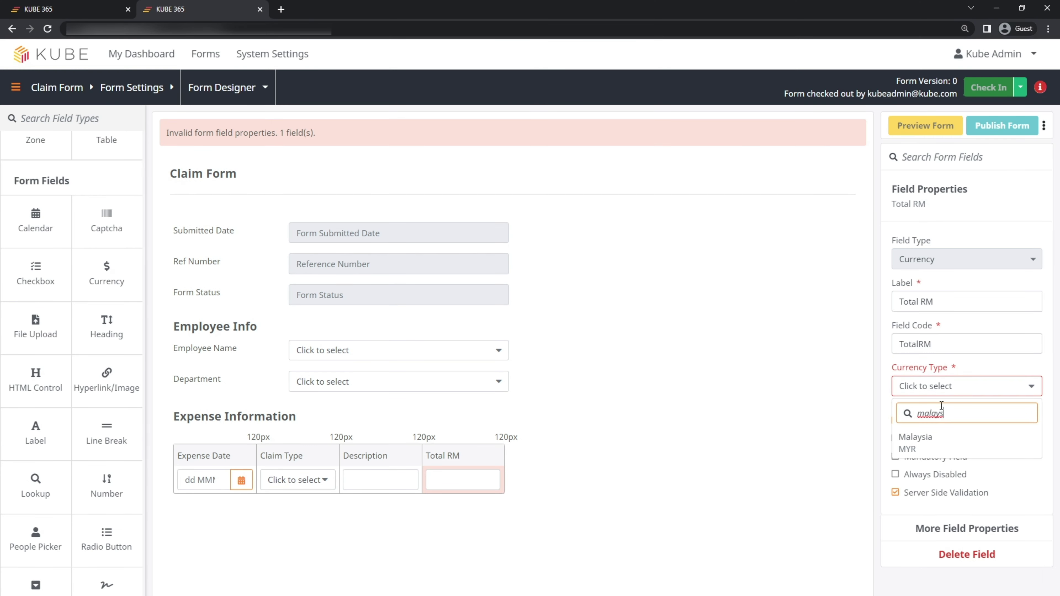
click(933, 433)
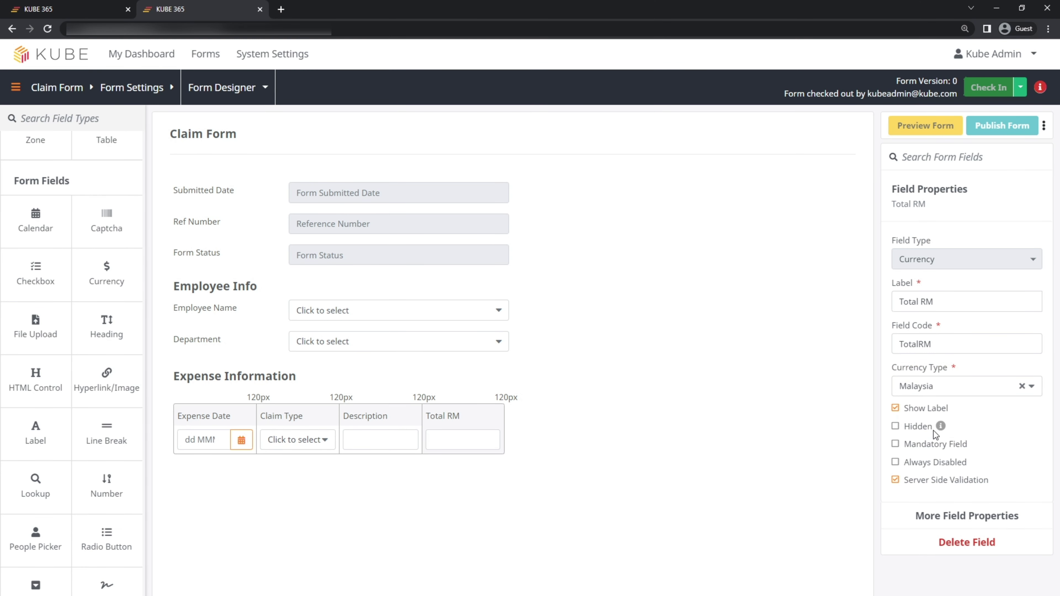
click(748, 439)
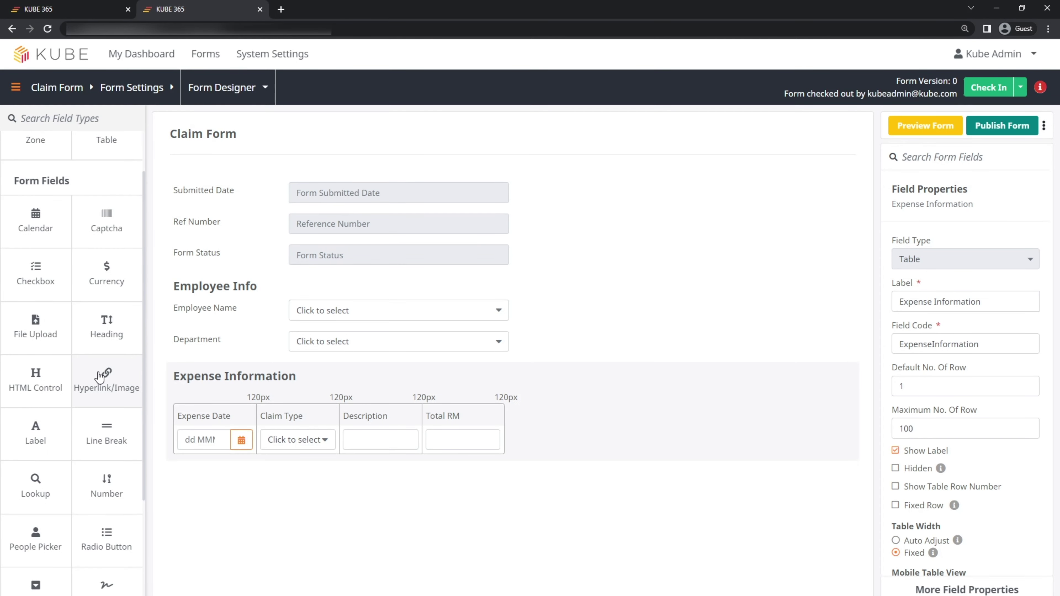
Add a Checkbox field labelled "Receipt" after Total RM in the Expense Information table.
drag(37, 275, 561, 428)
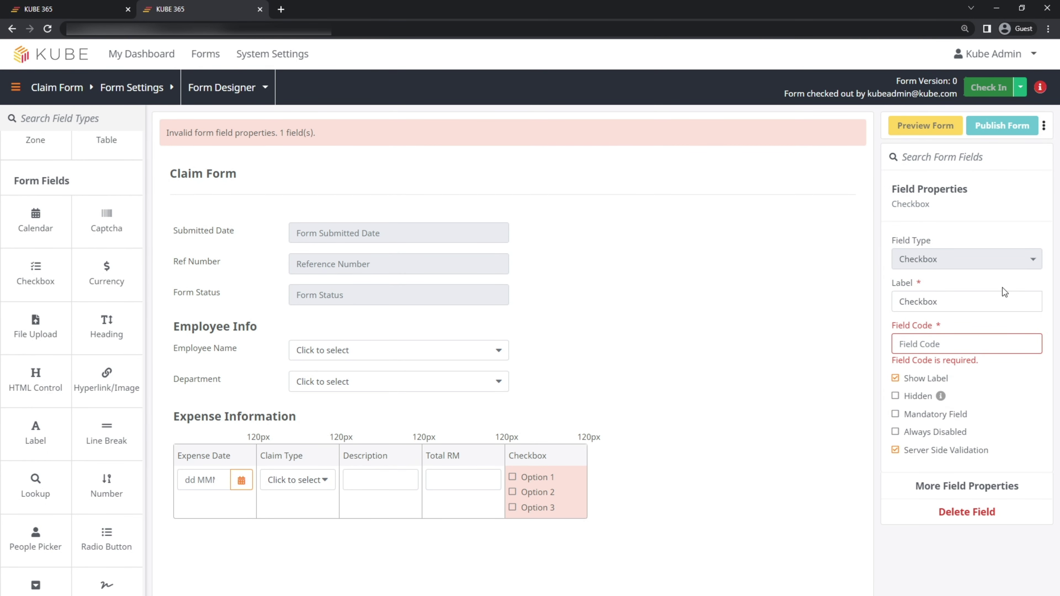
text(Recepit)
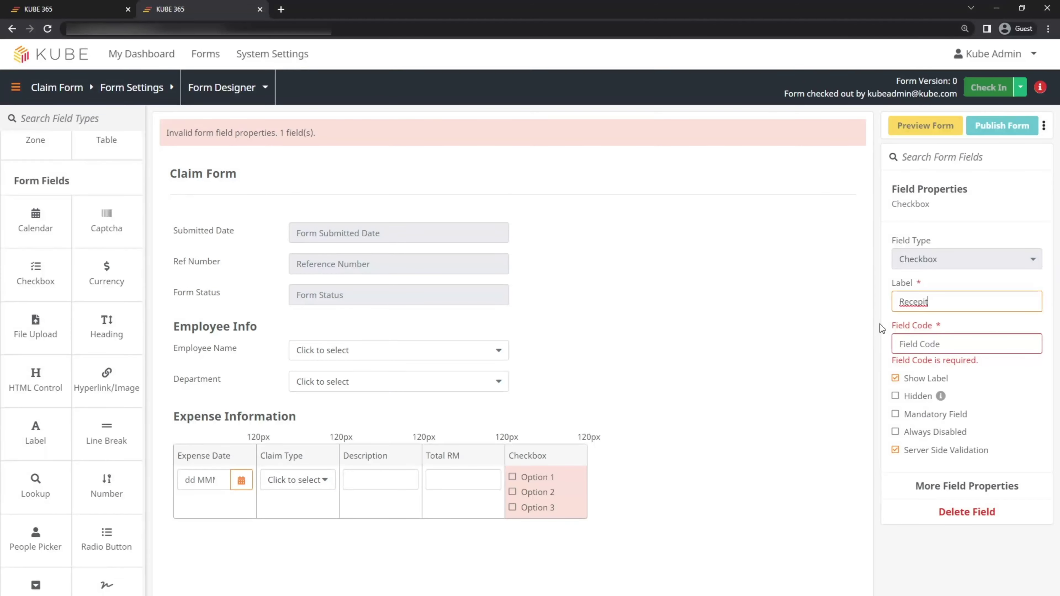
text(ipt)
Reduce the Receipt checkbox field to a single custom option labelled "Yes" and save its properties.
click(999, 474)
click(780, 248)
click(779, 248)
drag(355, 223, 246, 223)
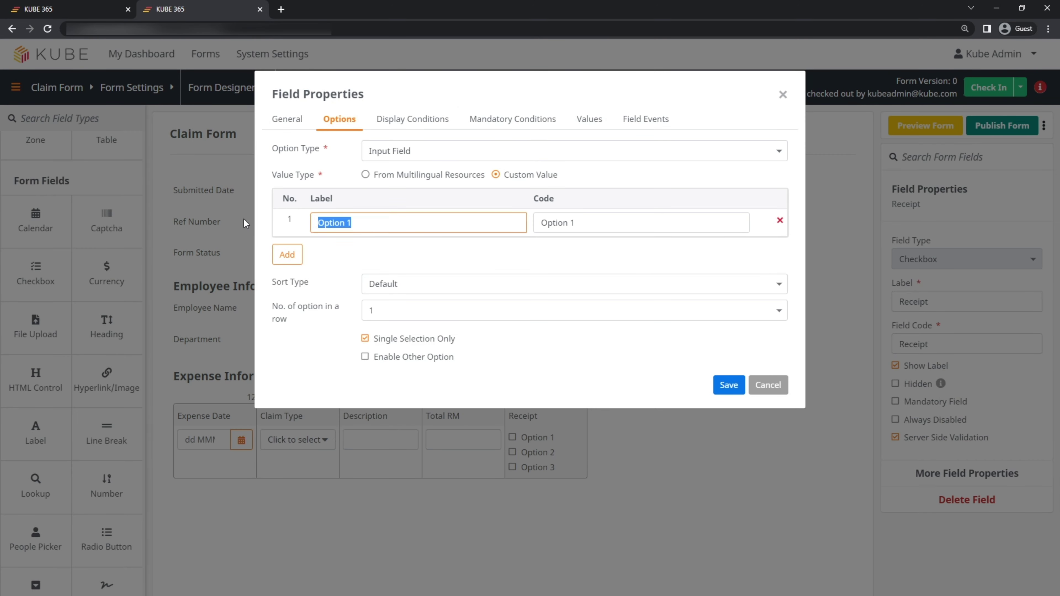
text(Yes)
click(728, 384)
Add a Textarea field labelled "Remarks" in the zone below the Expense Information table.
scroll(93, 589, down, 3)
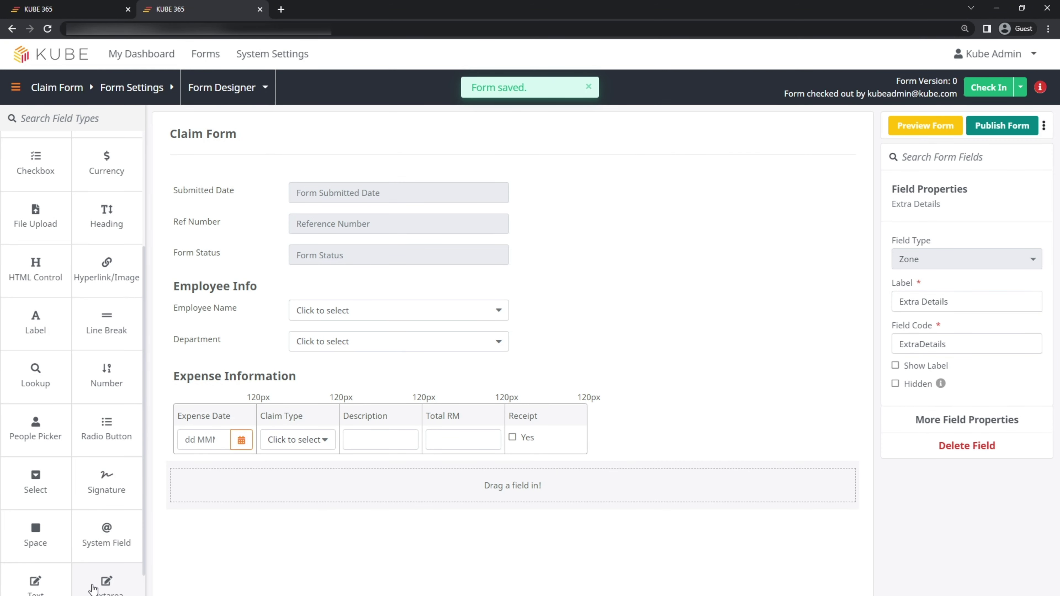
drag(93, 589, 235, 489)
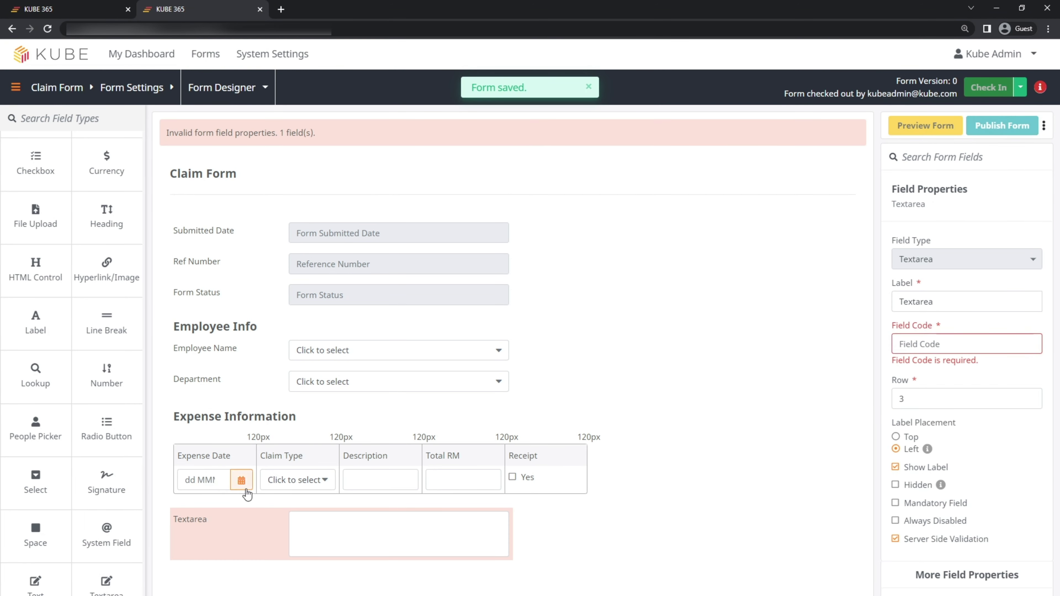
double_click(948, 302)
text(R)
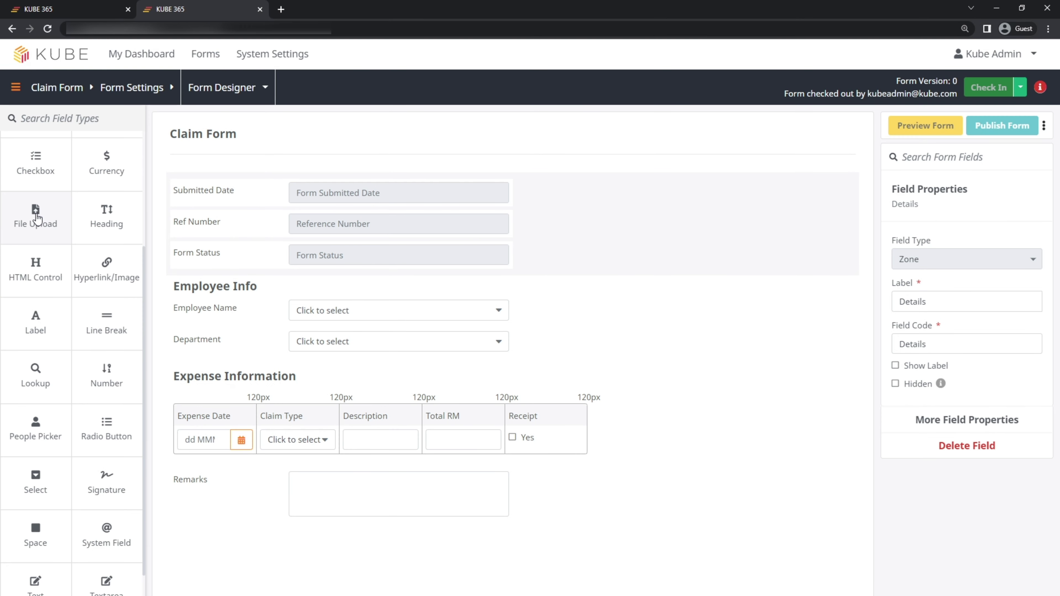
Add a File Upload field labelled "Receipts" below the Remarks field.
drag(58, 236, 388, 595)
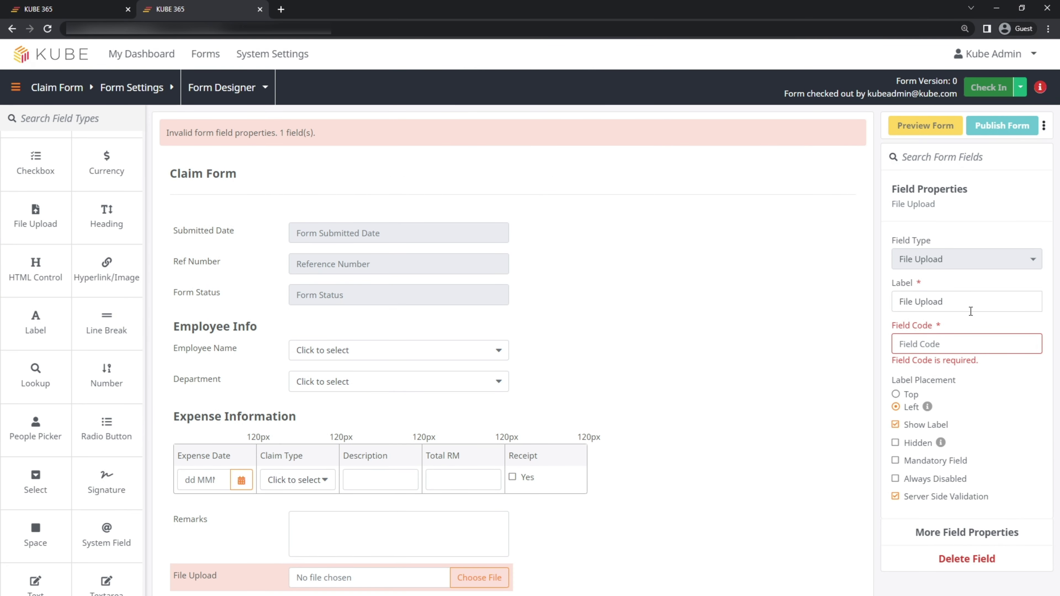
text(Receipts)
click(811, 371)
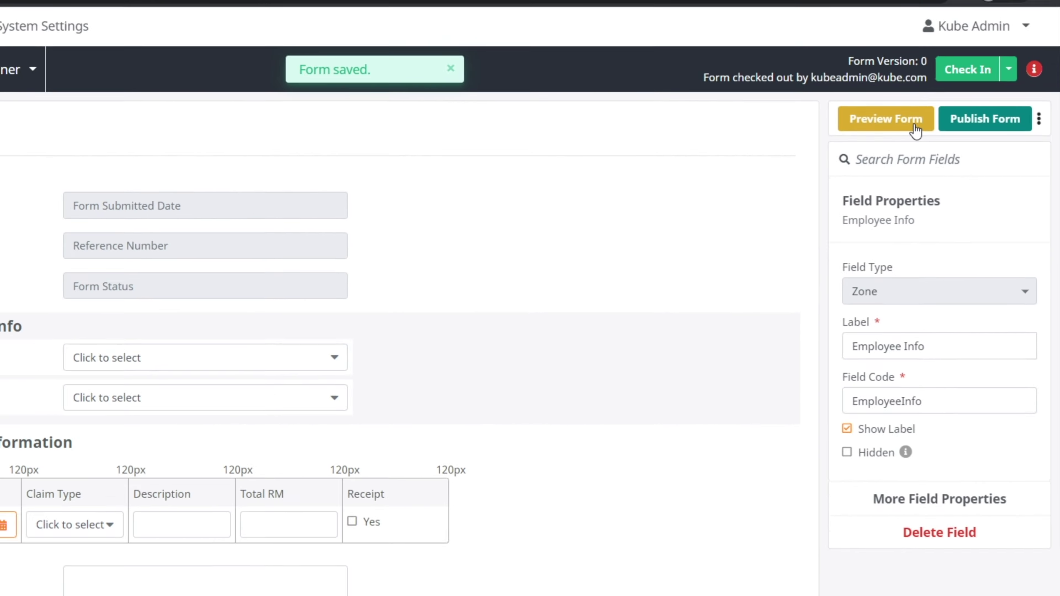
Preview the Claim Form in desktop and mobile layouts, check it through to the end, and close the preview.
click(916, 131)
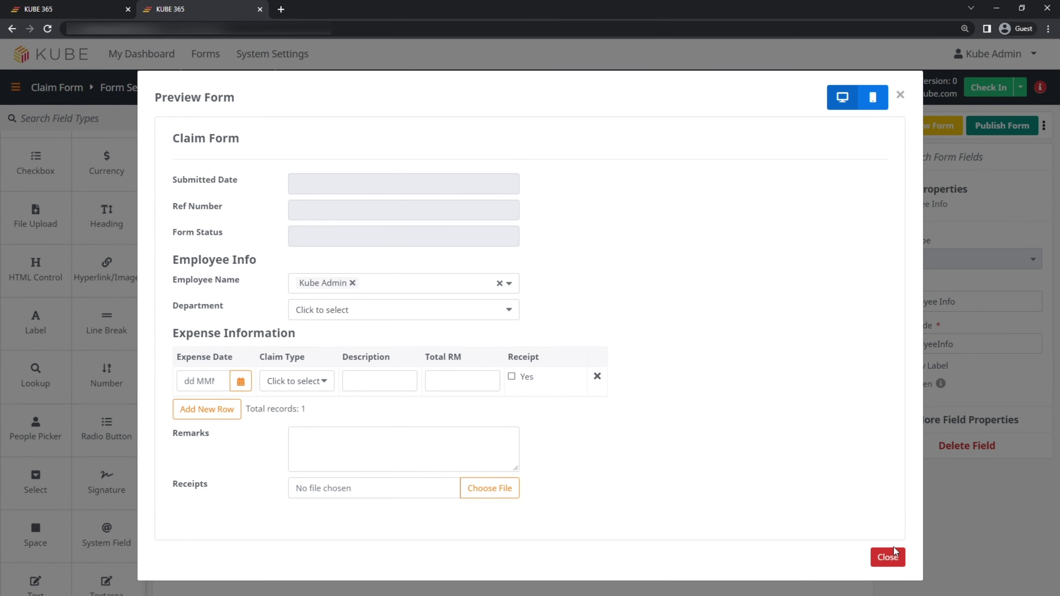
click(876, 98)
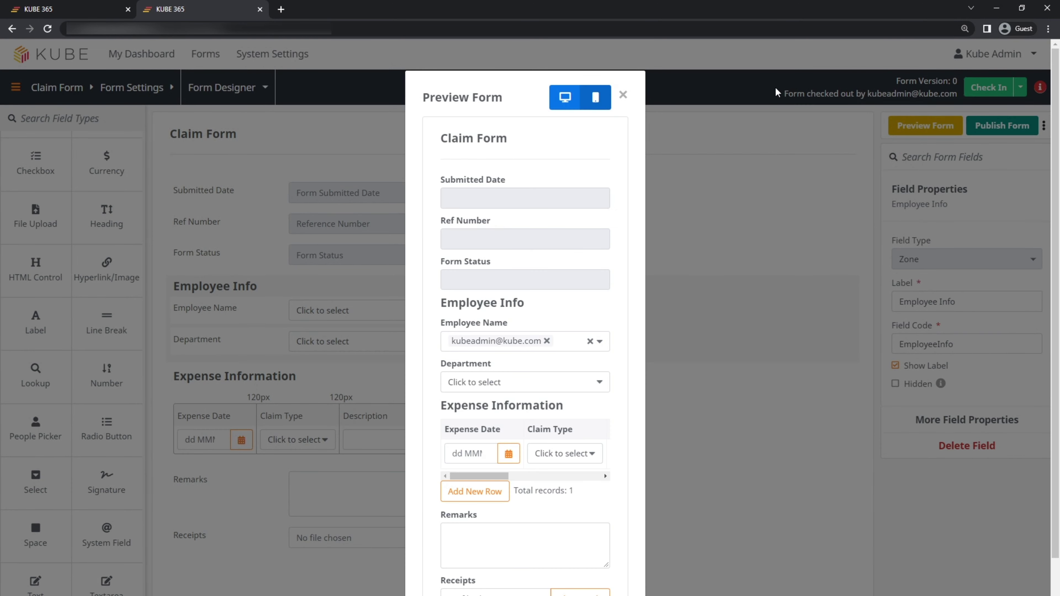
scroll(577, 464, down, 1)
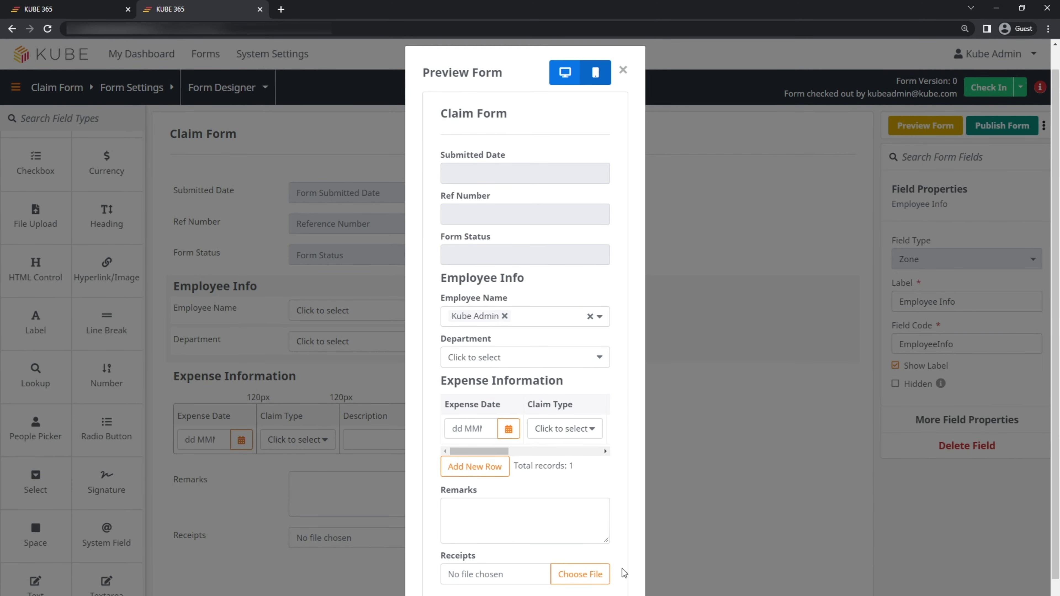
scroll(624, 572, down, 2)
click(617, 586)
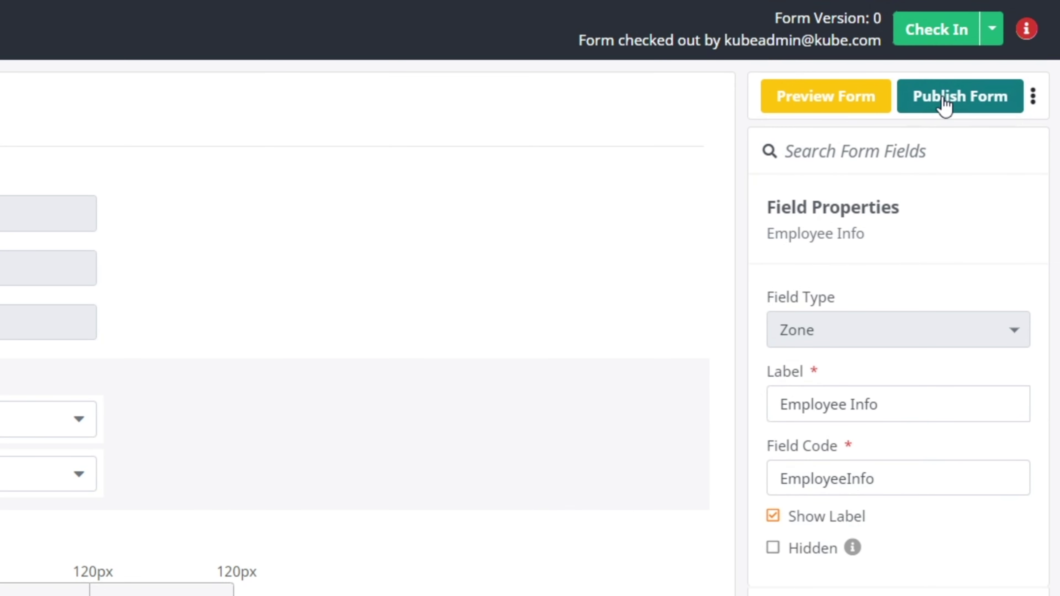
Publish the Claim Form and open its new submission page.
click(945, 104)
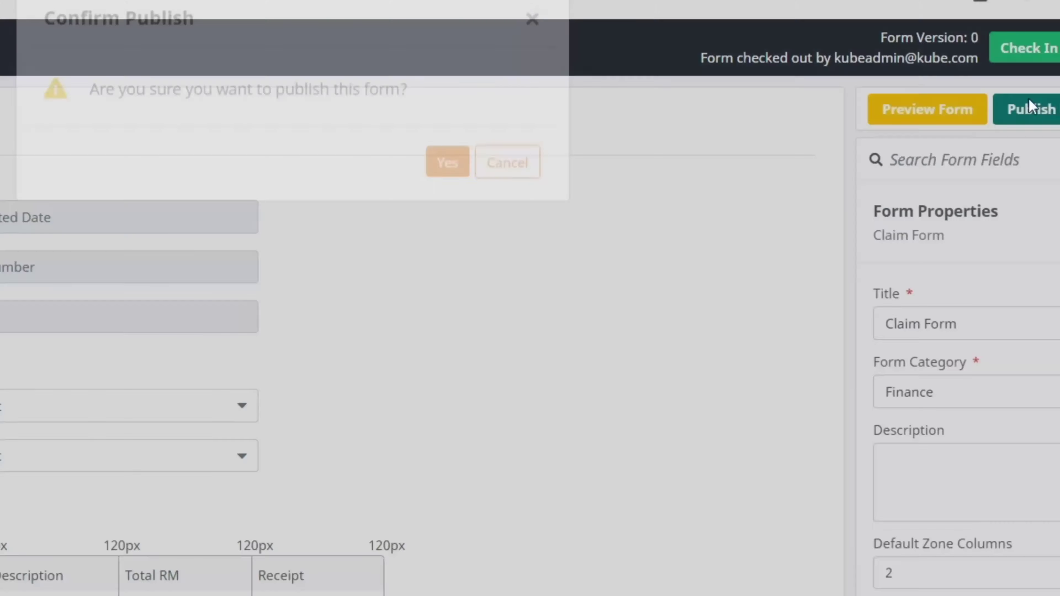
click(663, 208)
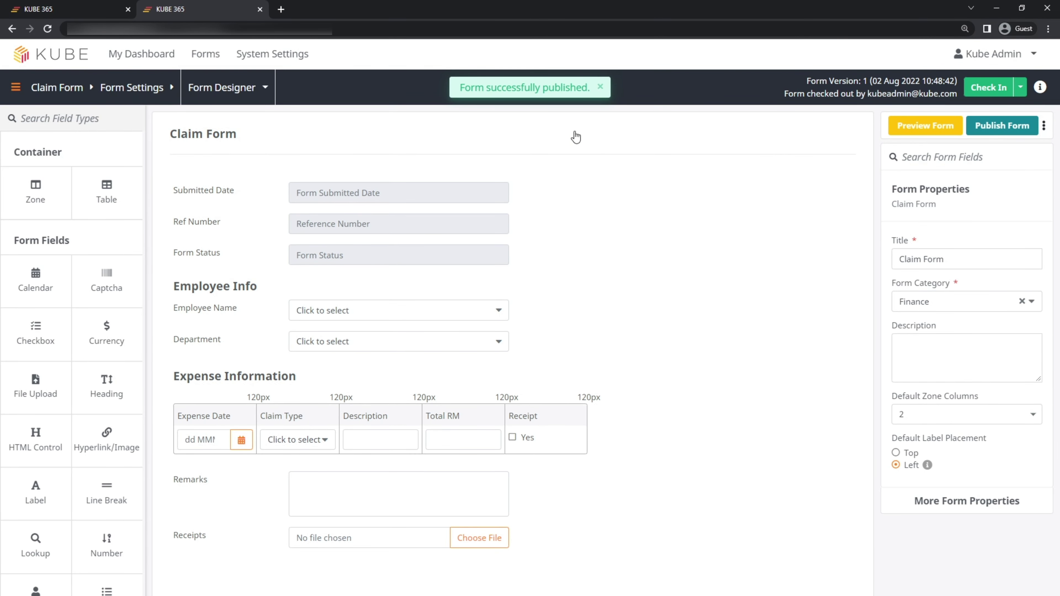
click(80, 93)
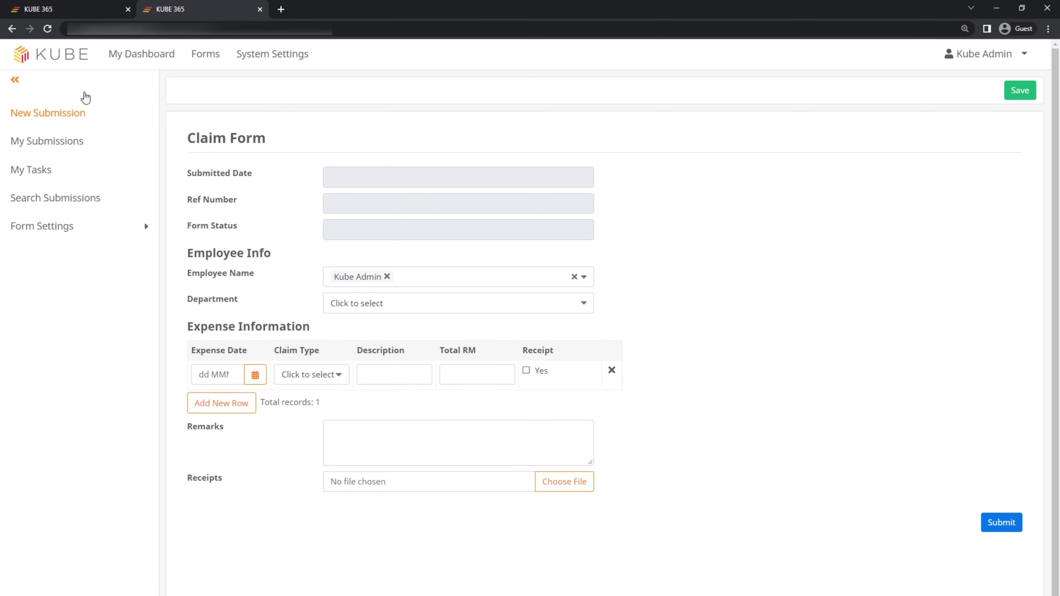